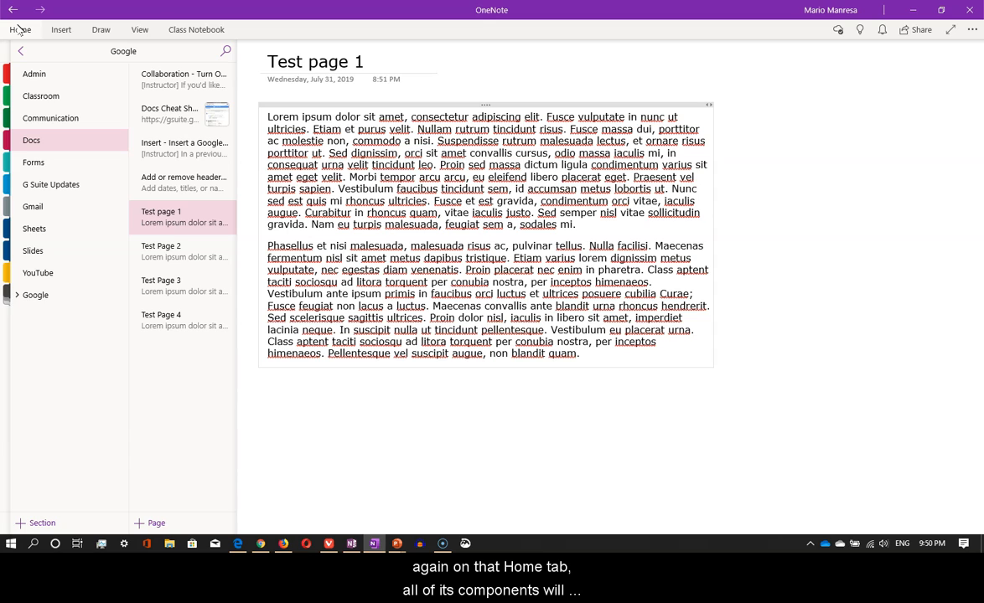
- Collapse and re-expand the Home commands in the ribbon, repeat this for Insert and Draw, and finish with the Home commands displayed
left_click(13, 29)
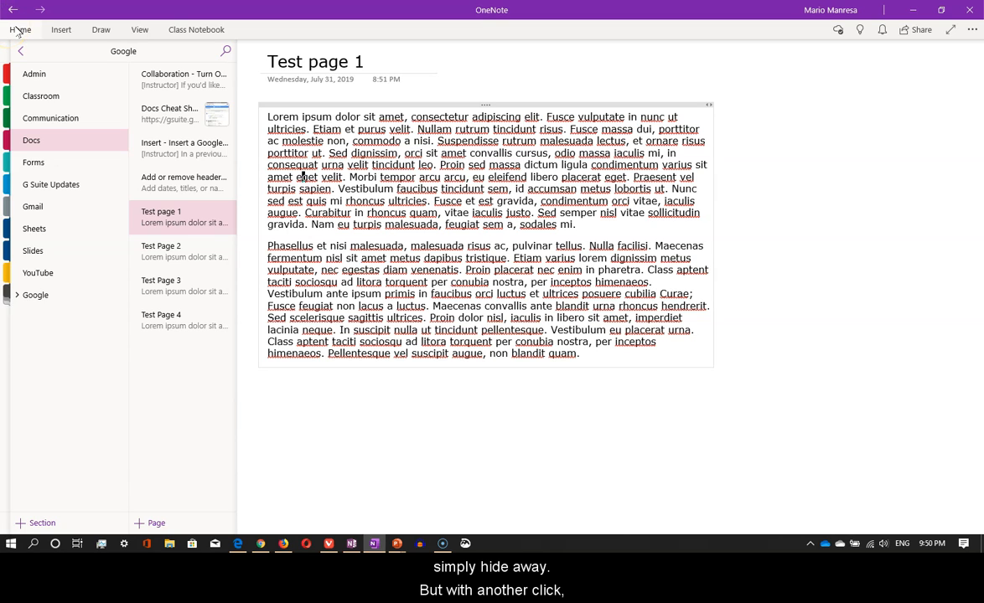
left_click(17, 30)
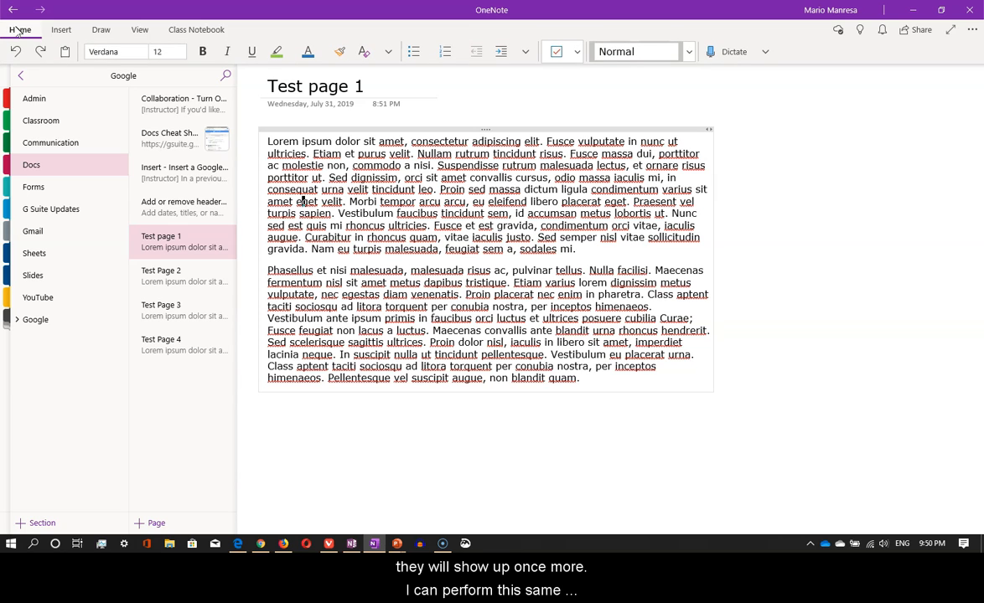
left_click(60, 30)
left_click(60, 30)
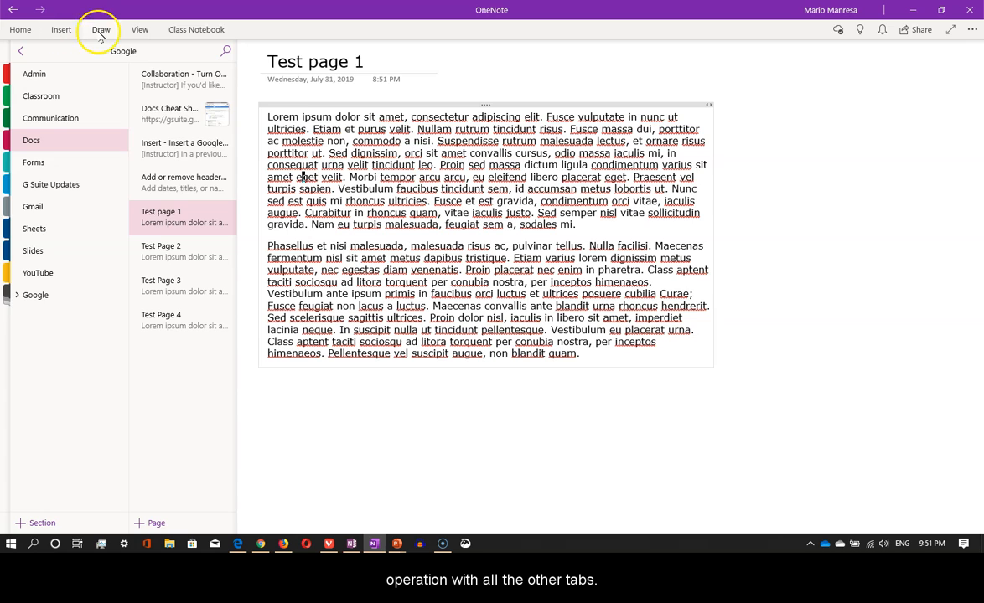
left_click(99, 33)
left_click(100, 34)
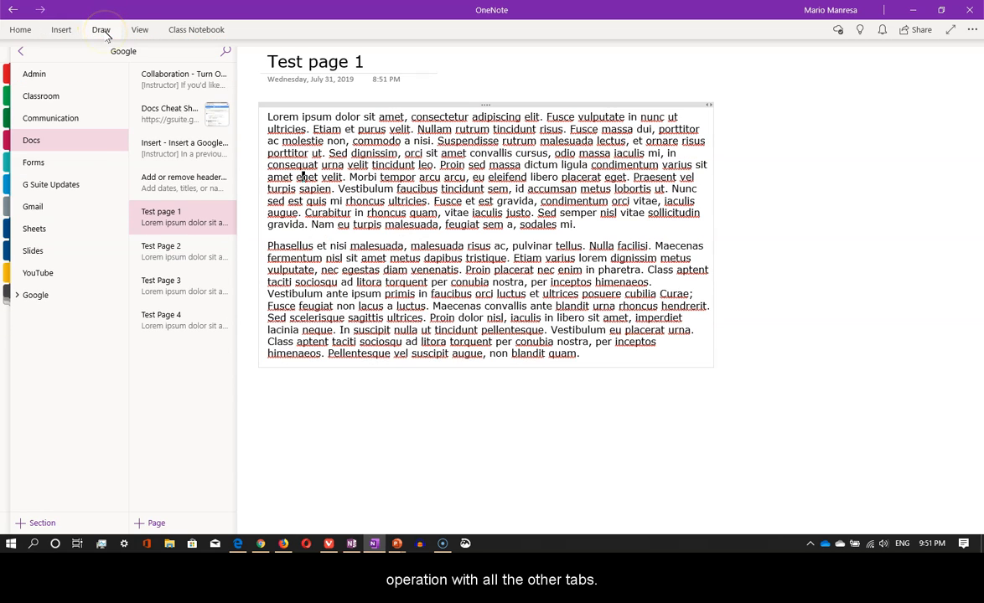
left_click(18, 31)
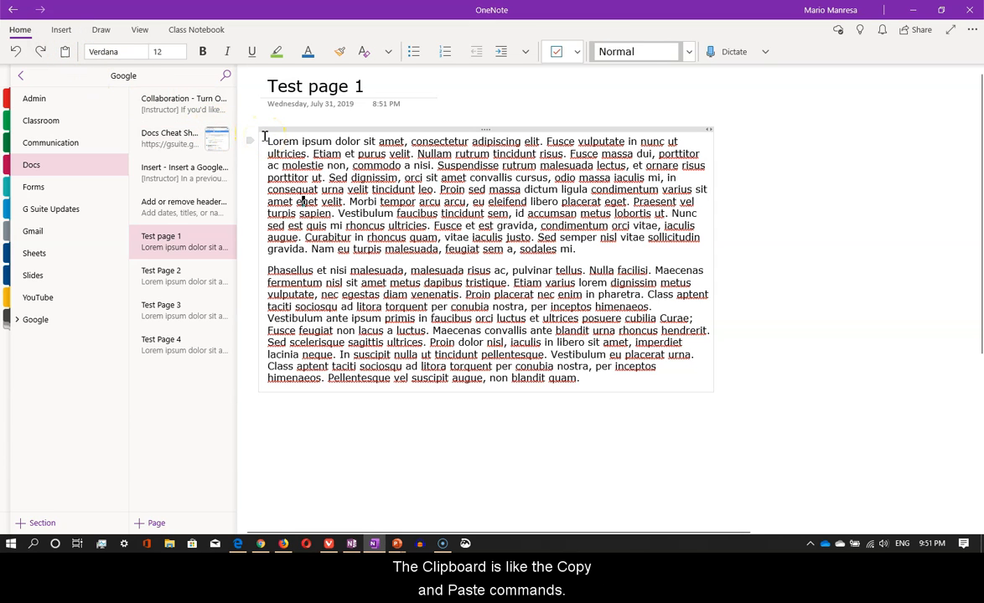
- Cut the first paragraph on Test page 1 to the clipboard and undo its removal from the page
left_click_drag(265, 137, 580, 249)
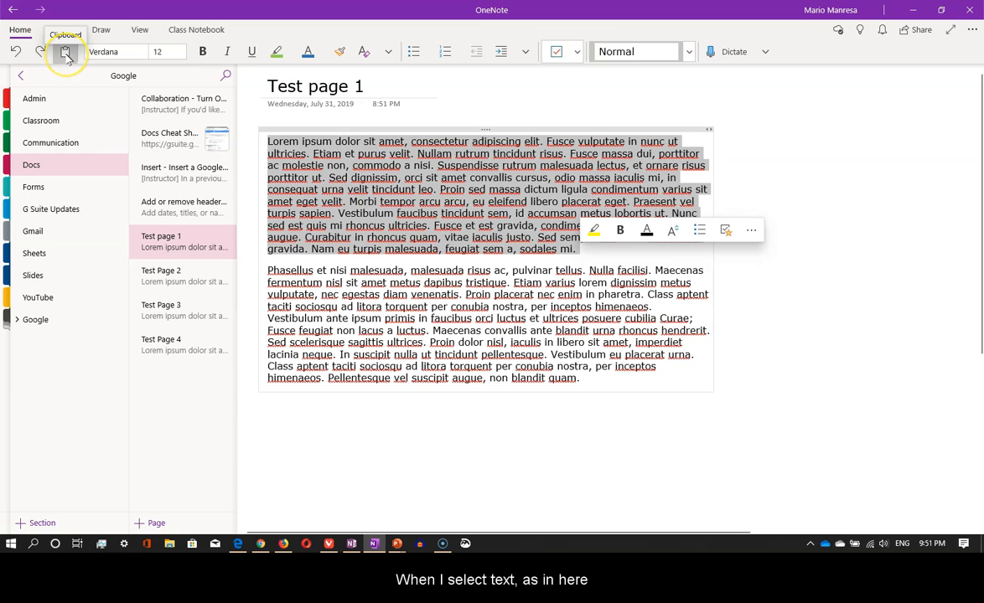
left_click(66, 55)
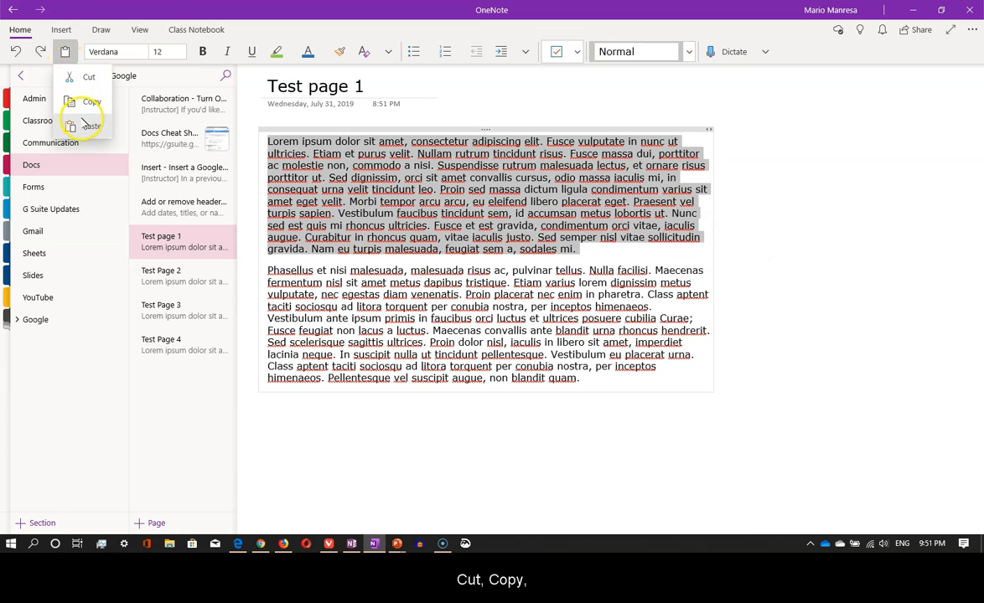
left_click(83, 80)
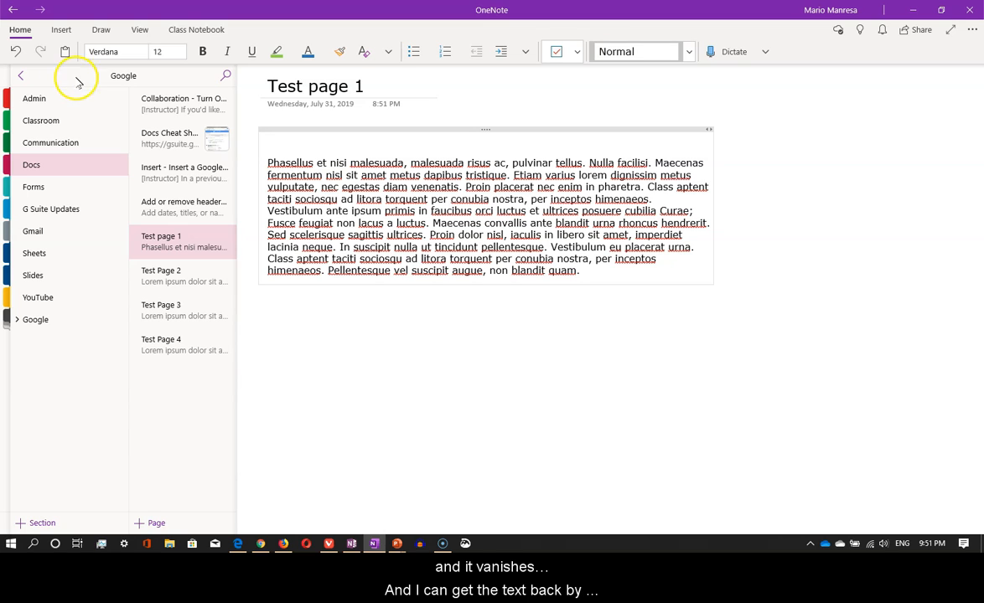
left_click(14, 52)
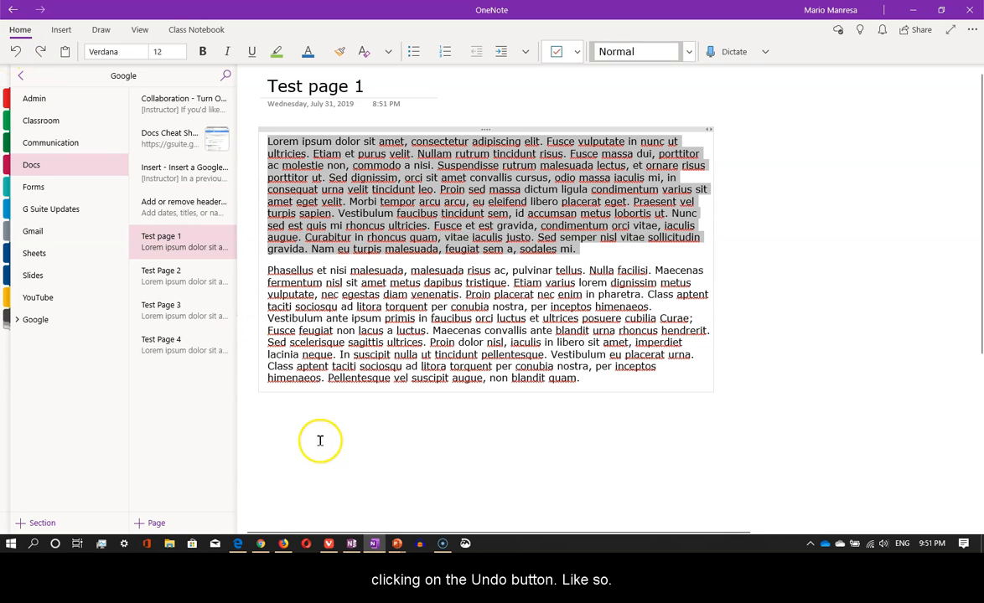
- Add a new line after the last paragraph on Test page 1 and paste the cut paragraph there
left_click(601, 378)
key("Return")
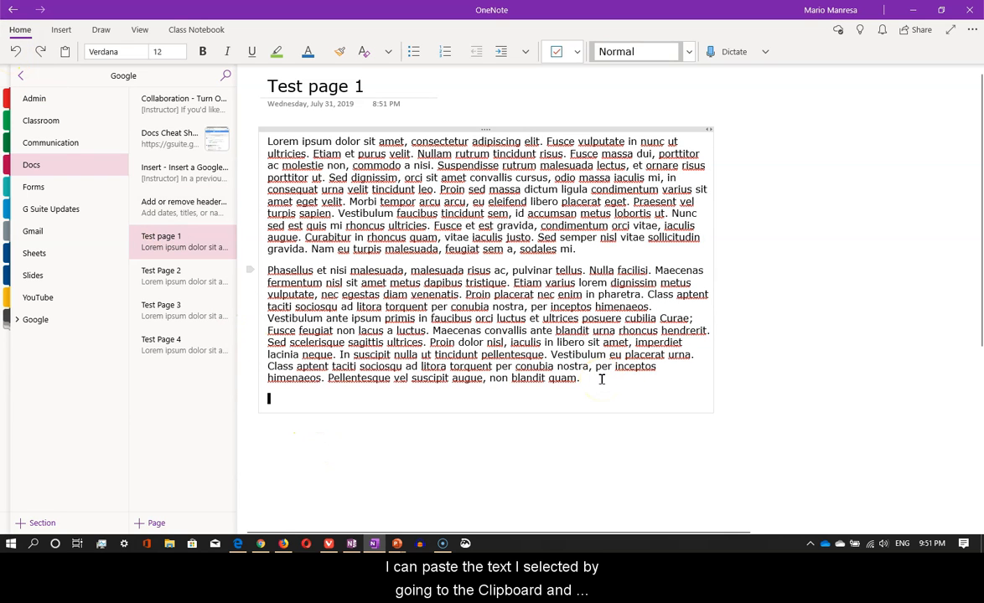
left_click(65, 52)
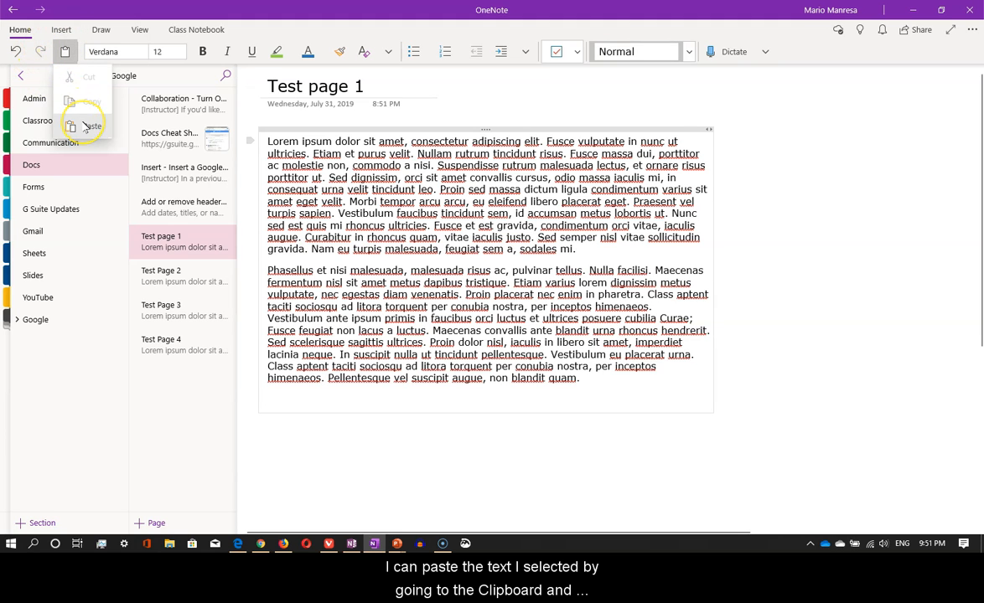
left_click(86, 127)
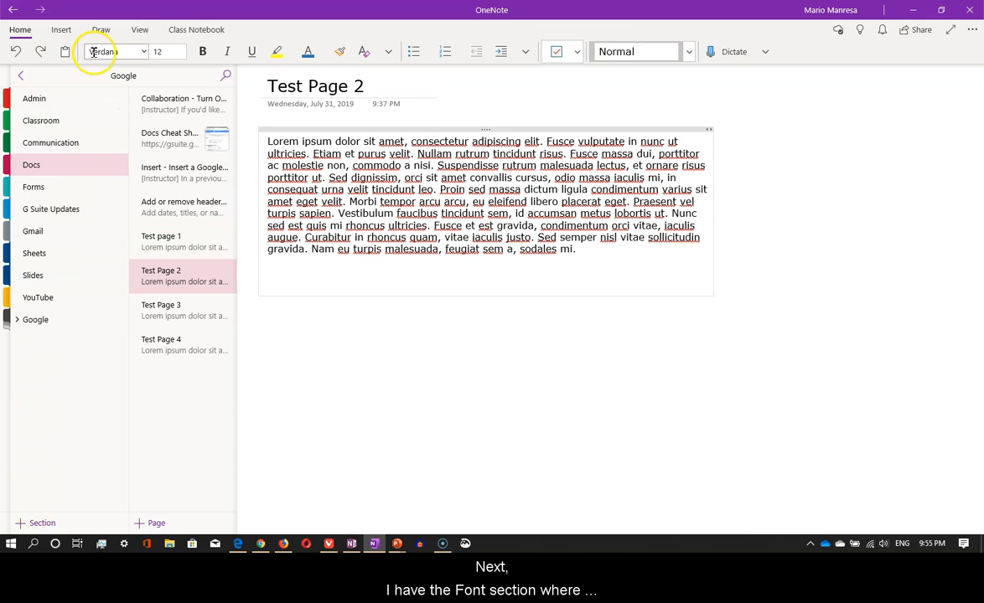
- Look through the available fonts and font sizes on Test Page 2 without changing either one
left_click(146, 51)
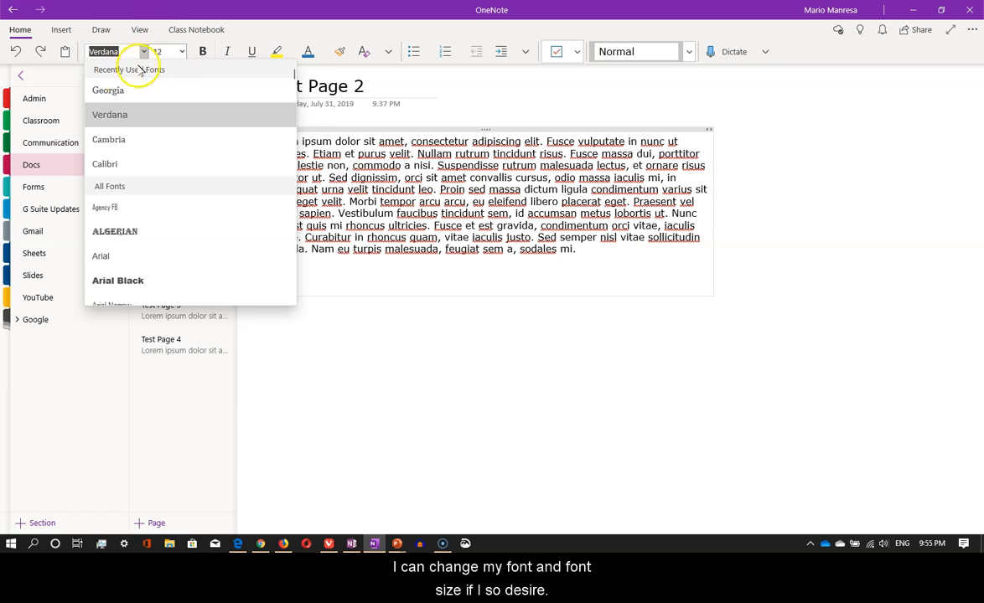
left_click(274, 38)
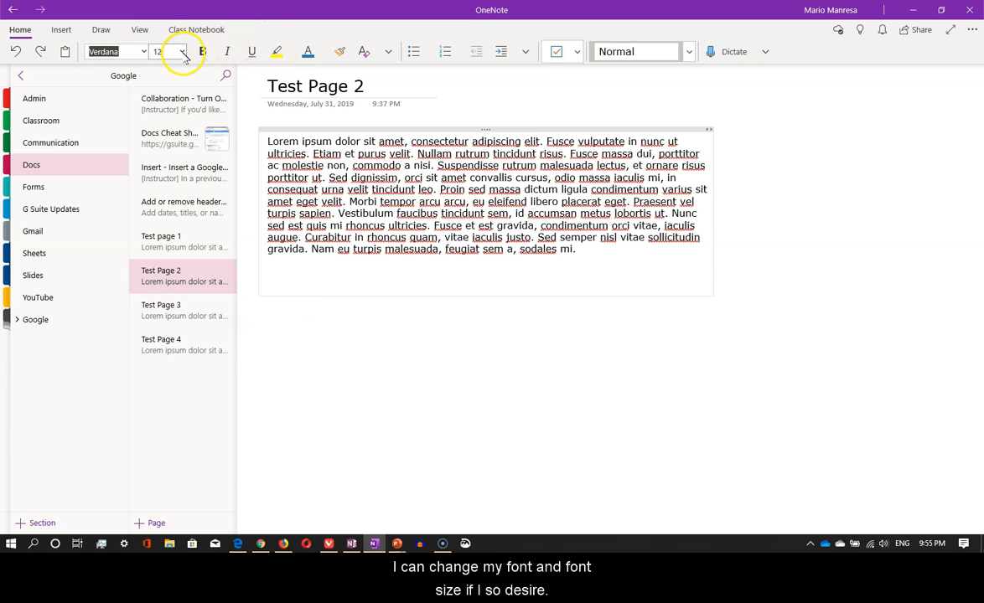
left_click(181, 51)
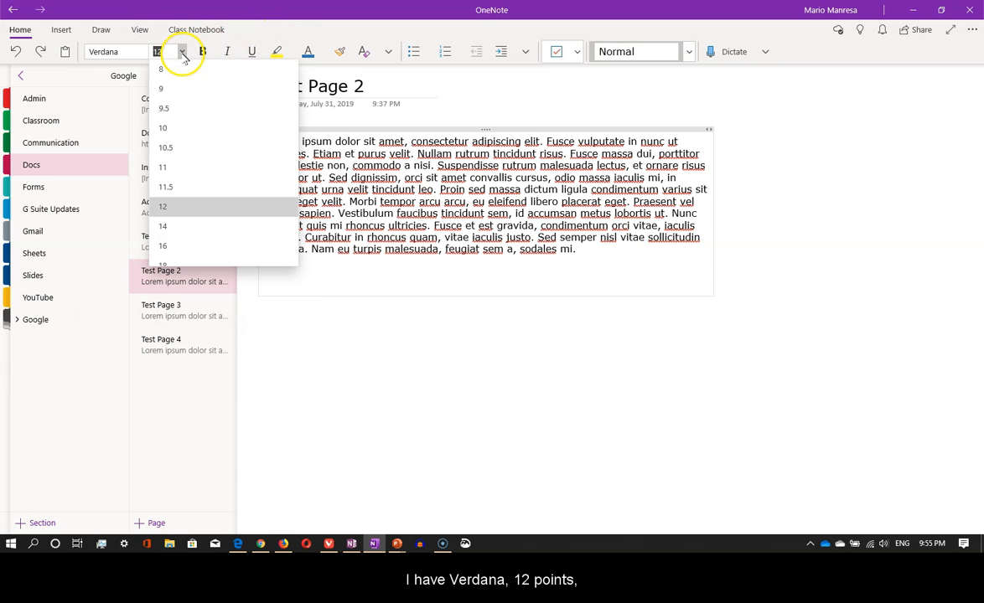
left_click(274, 37)
- Select the whole paragraph on Test Page 2 and switch bold, italic and underline on and off in turn
left_click_drag(271, 141, 573, 249)
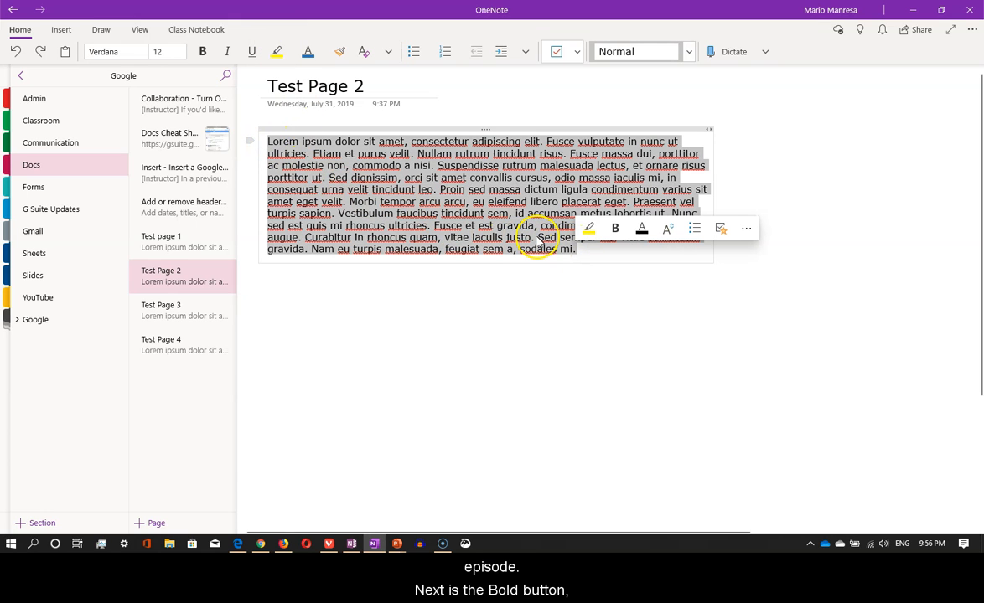
left_click(203, 52)
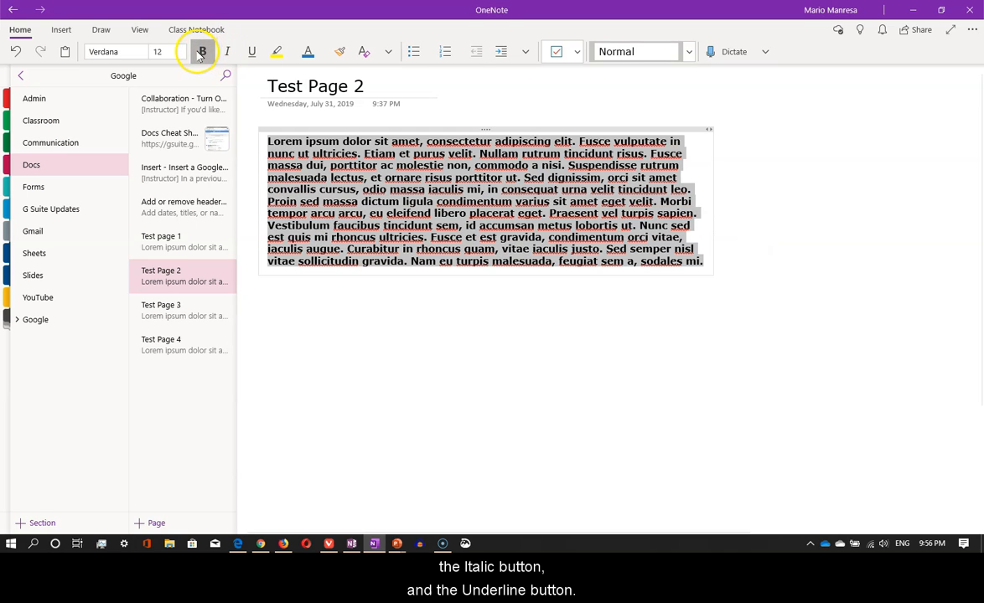
left_click(201, 50)
left_click(228, 52)
left_click(229, 52)
left_click(249, 52)
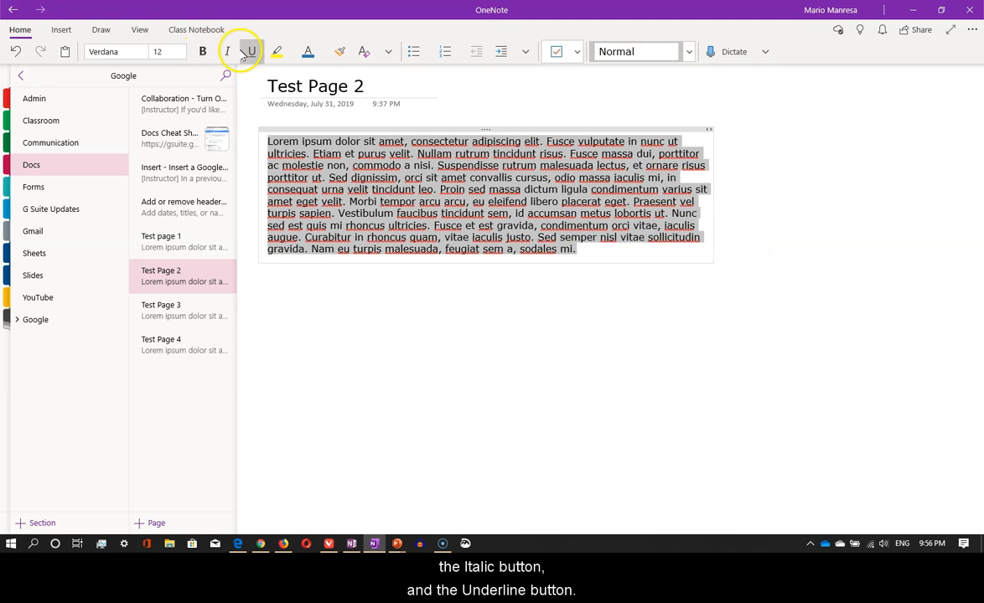
left_click(250, 52)
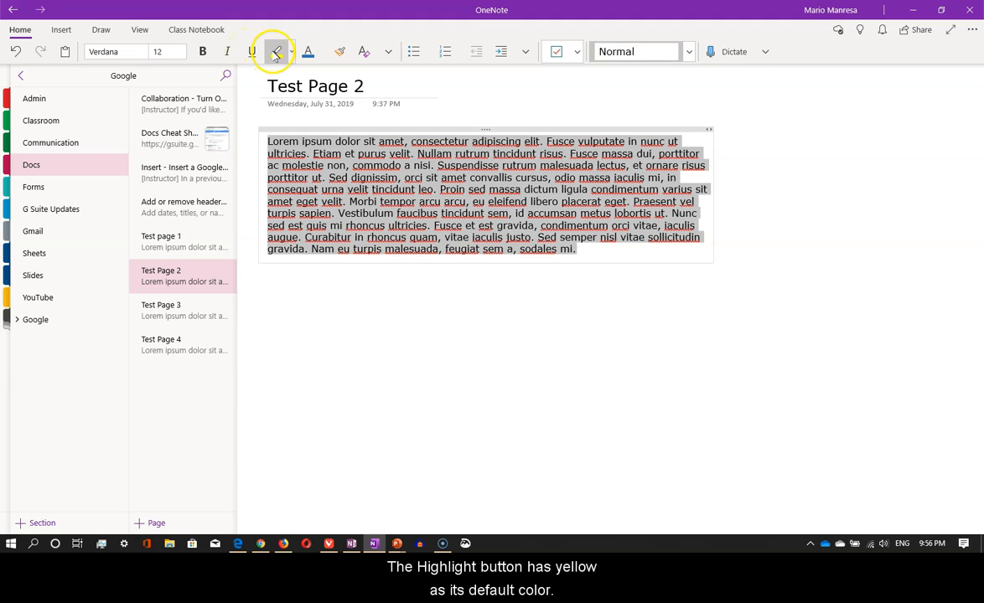
- Highlight the Test Page 2 paragraph in yellow, and change its highlight color to light green
left_click(278, 52)
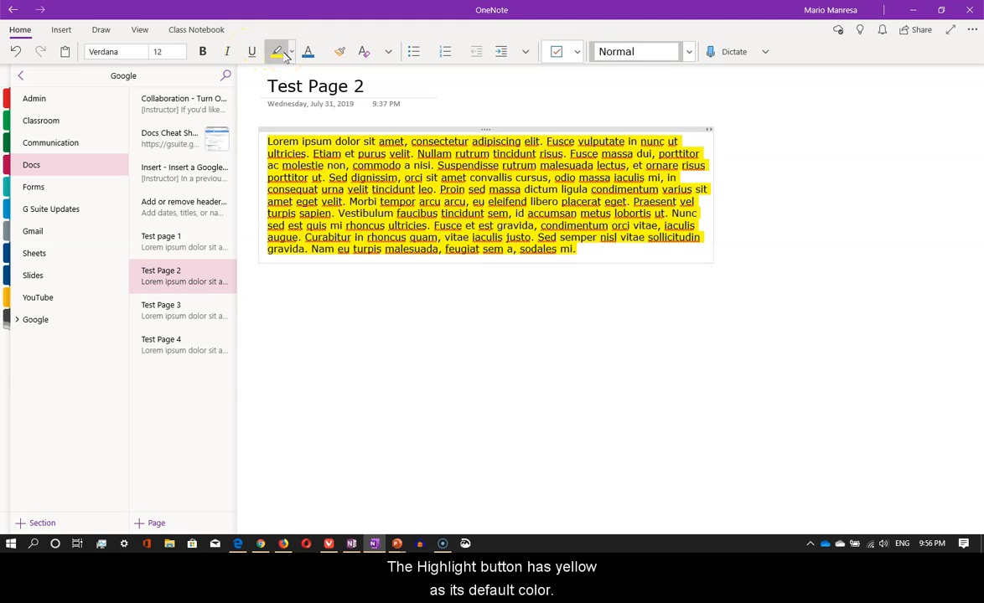
left_click(262, 139)
left_click_drag(263, 139, 576, 255)
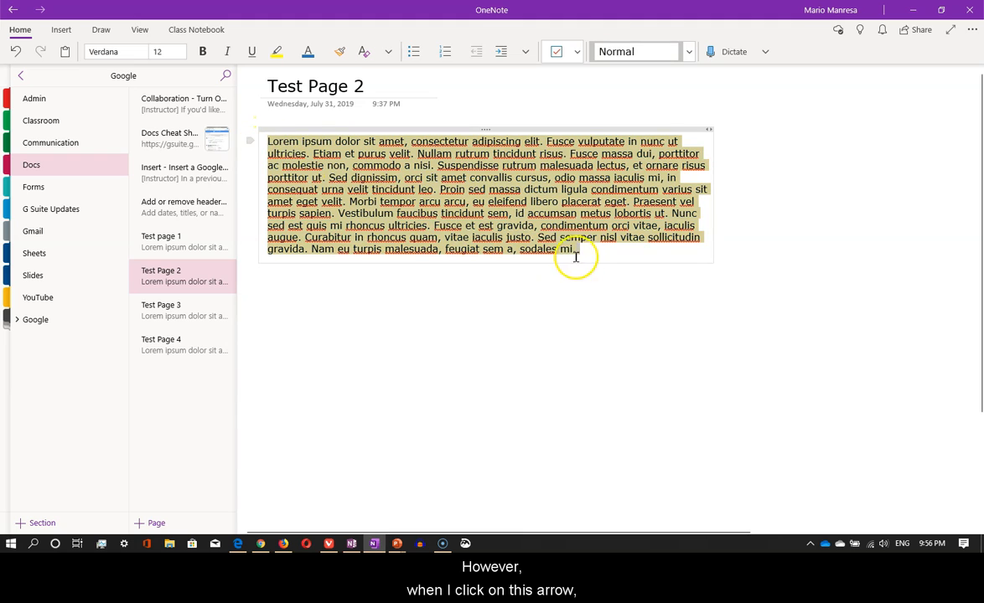
left_click(291, 52)
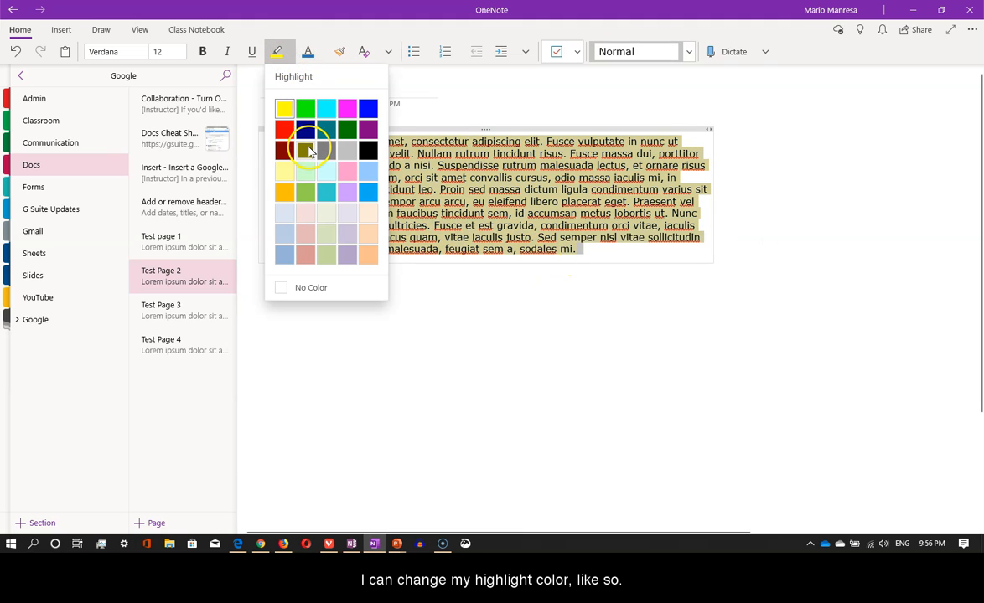
left_click(306, 171)
left_click(320, 268)
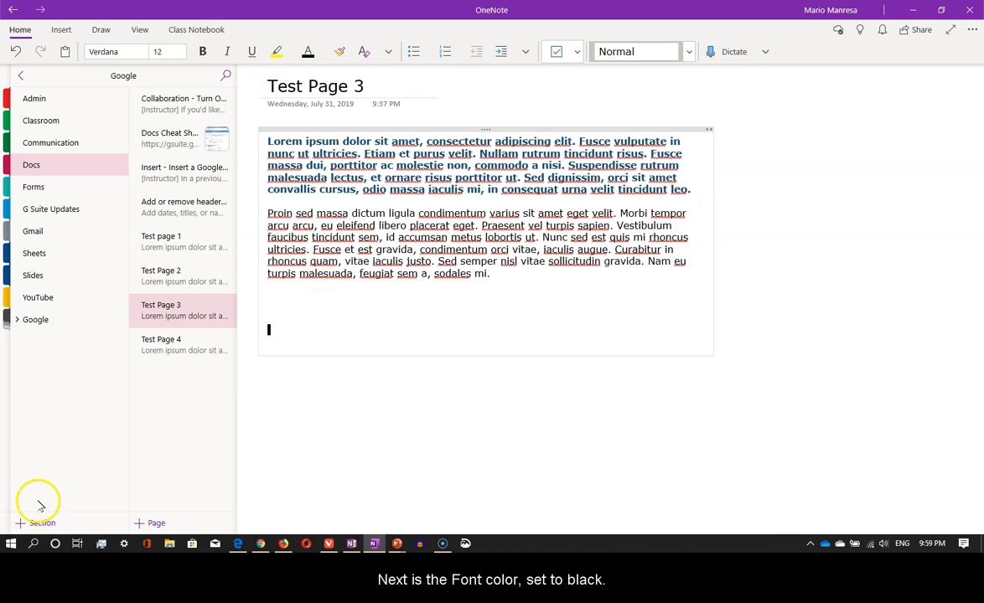
- View the font color choices on Test Page 3 and close them without picking a color
left_click(324, 52)
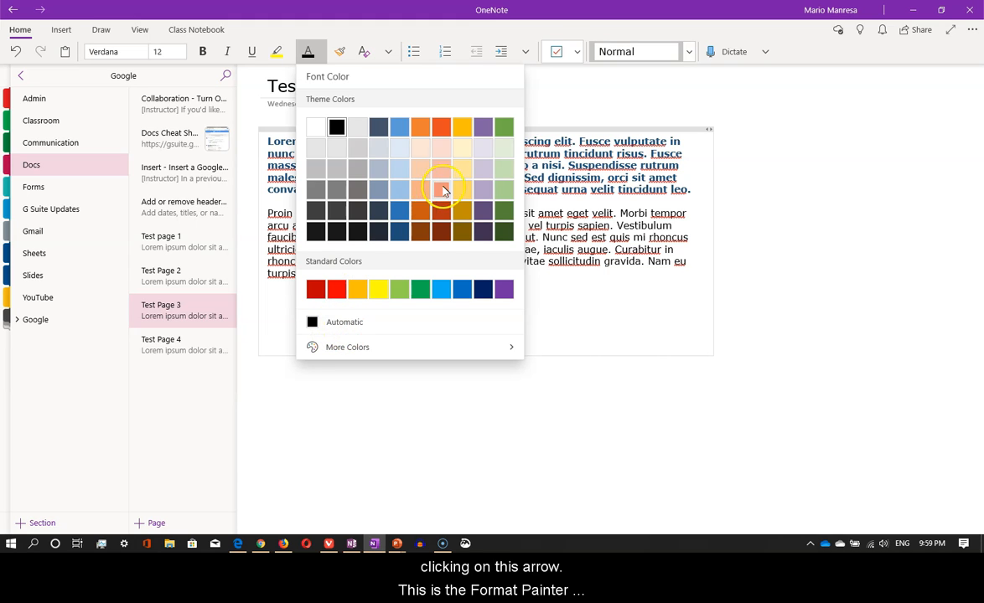
left_click(541, 314)
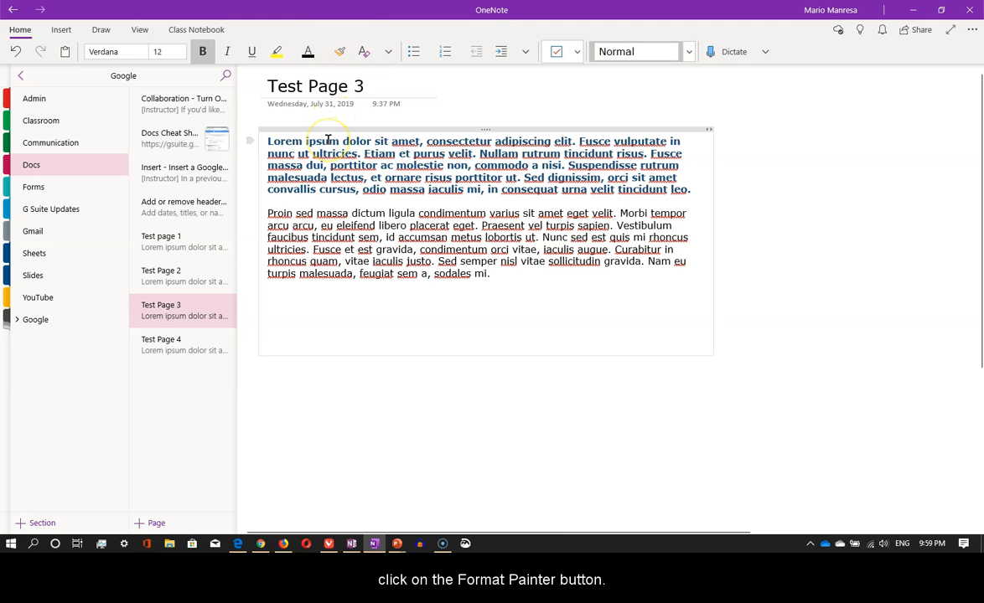
- Use Format Painter to copy the first paragraph's bold blue formatting to the word "massa" and to the entire second paragraph
left_click(341, 53)
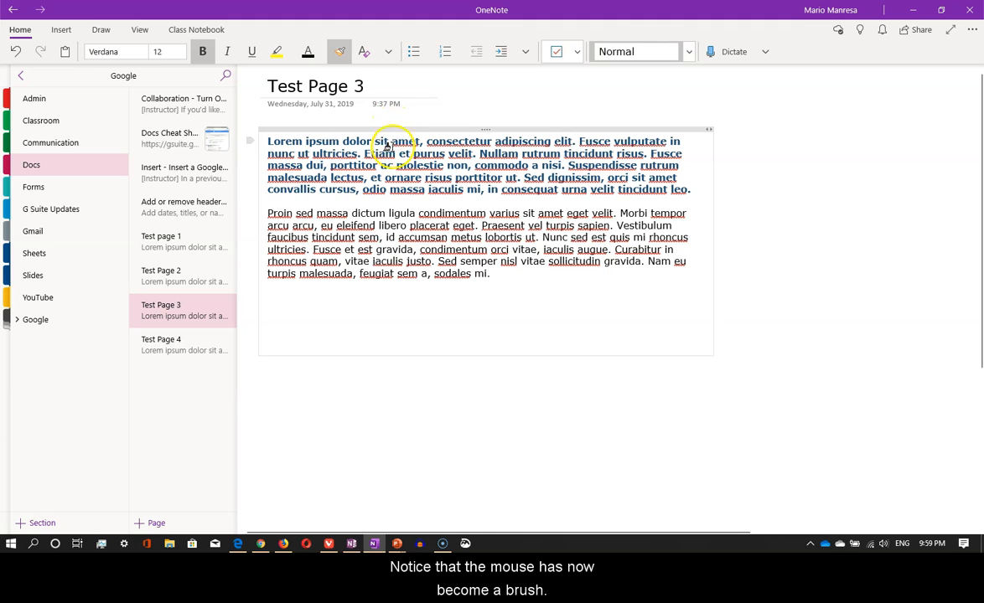
left_click(331, 210)
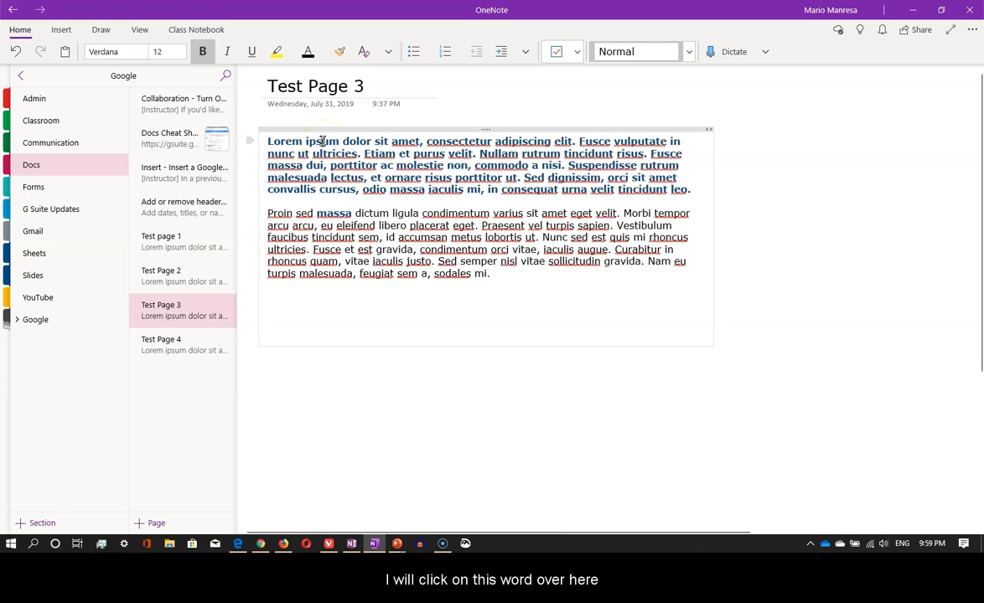
left_click(339, 52)
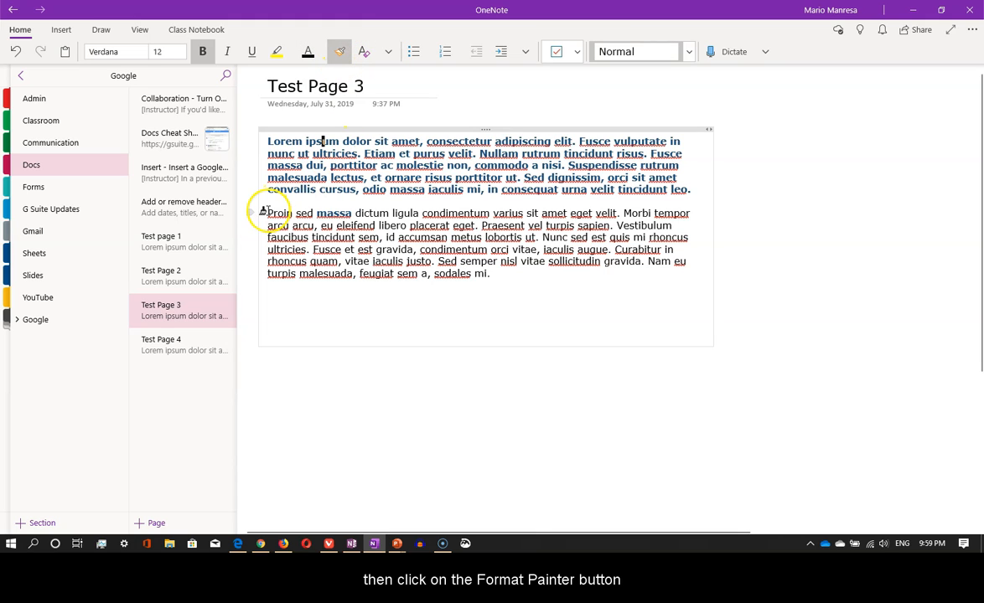
left_click_drag(264, 211, 492, 274)
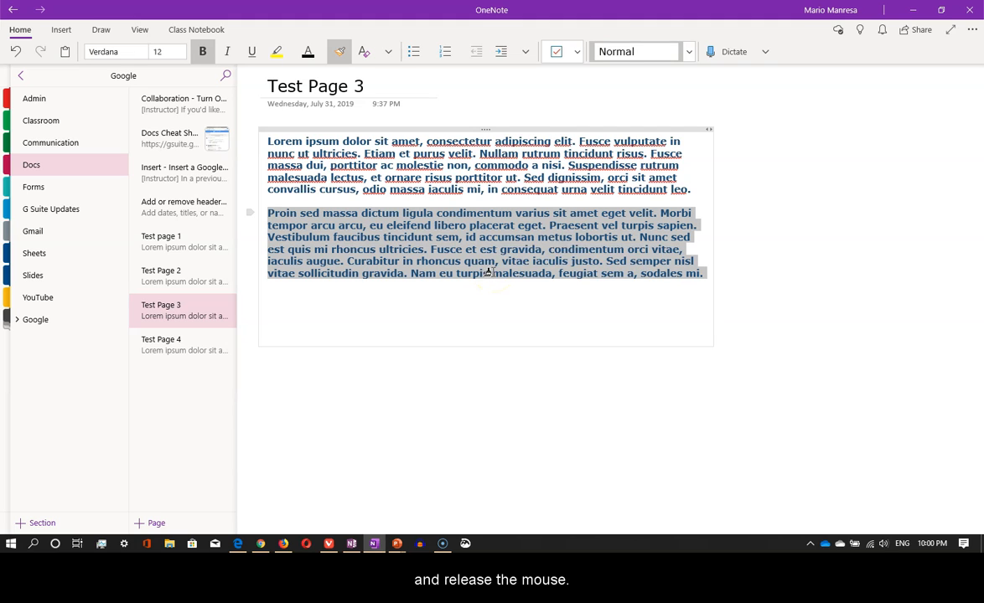
left_click(496, 330)
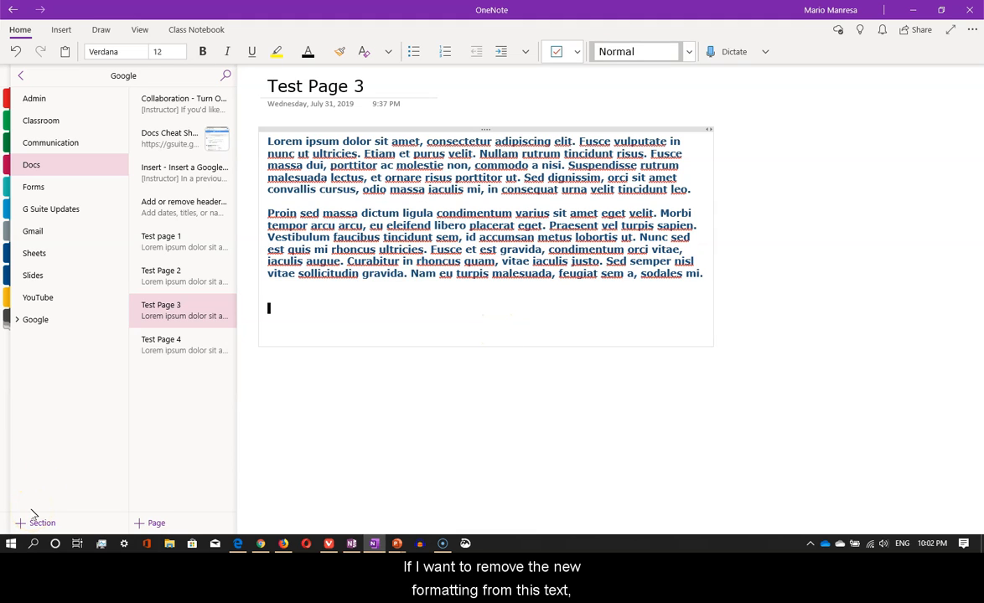
- Clear the formatting of the second paragraph on Test Page 3
left_click(341, 223)
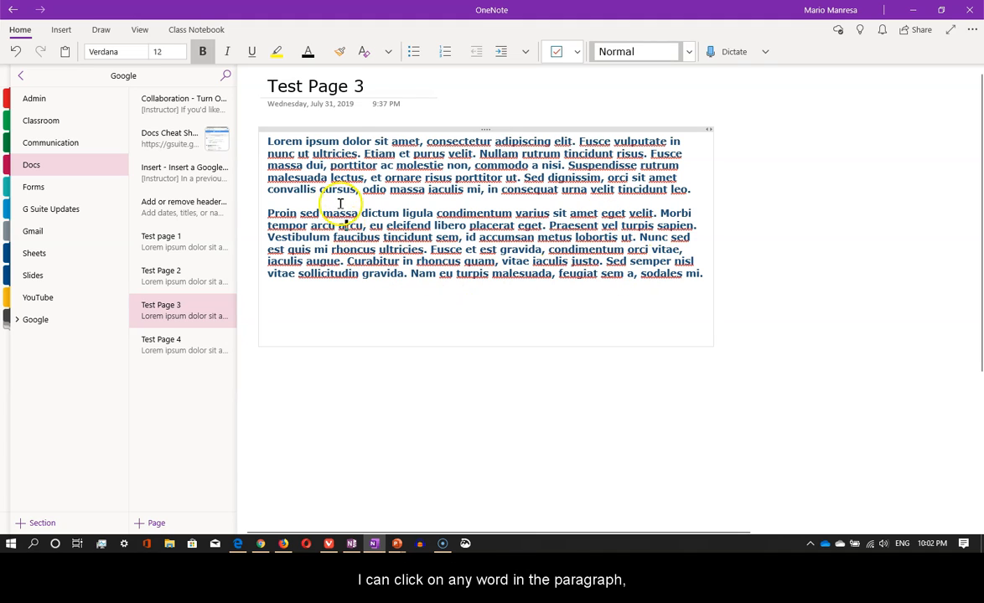
left_click(364, 52)
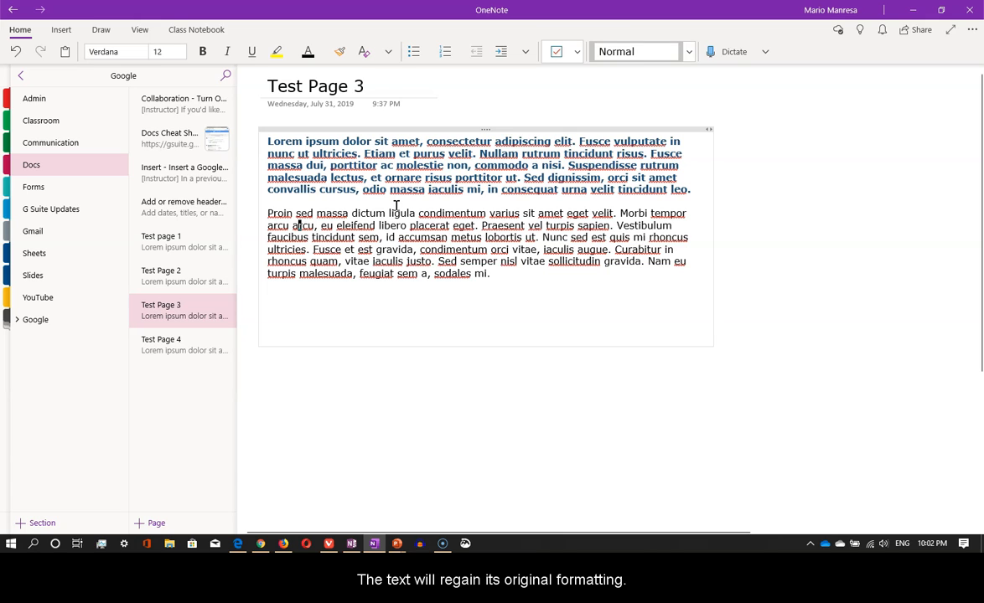
- Review the subscript, superscript and strikethrough options and the bullet styles without applying any of them
left_click(388, 53)
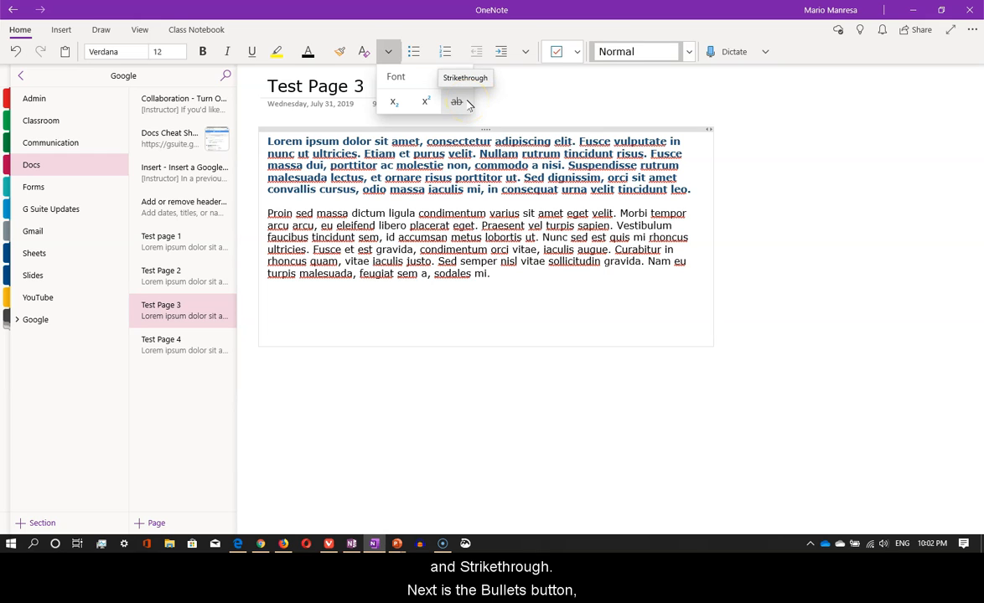
left_click(431, 54)
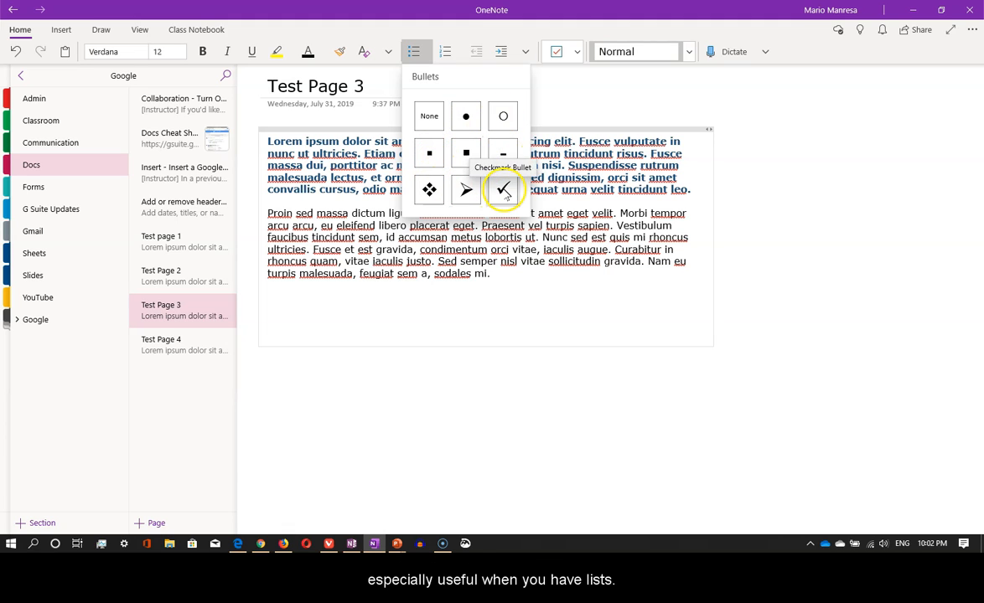
left_click(557, 113)
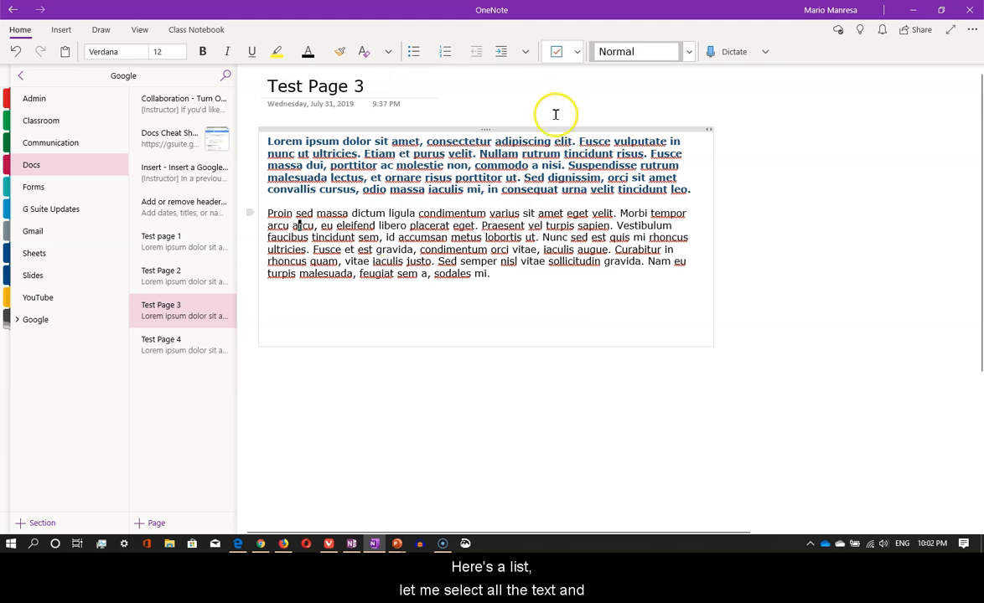
- Open Test Page 4, select all the list lines and apply solid round bullets followed by hollow round bullets
left_click(220, 348)
left_click_drag(251, 141, 362, 226)
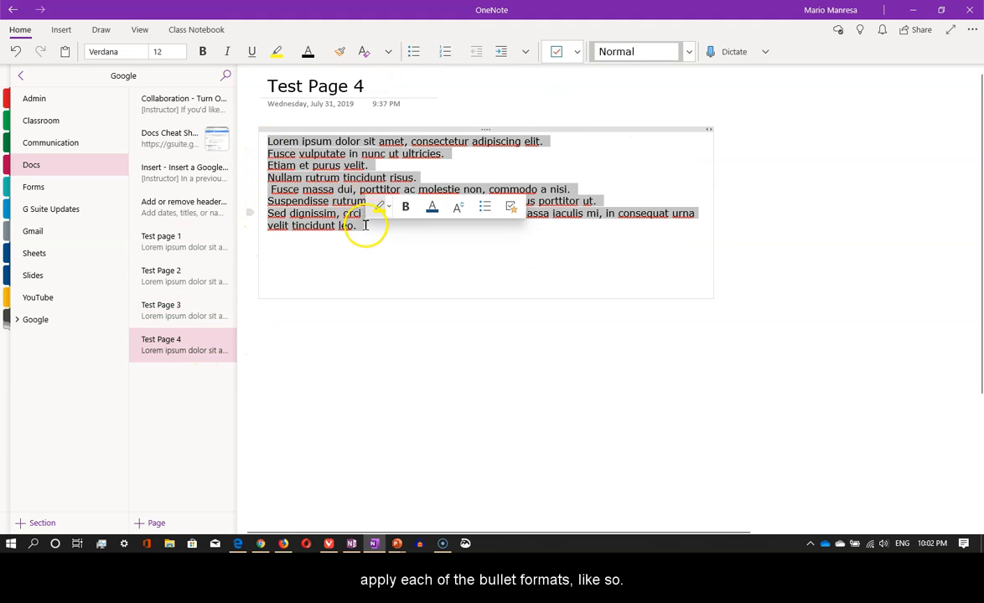
left_click(428, 52)
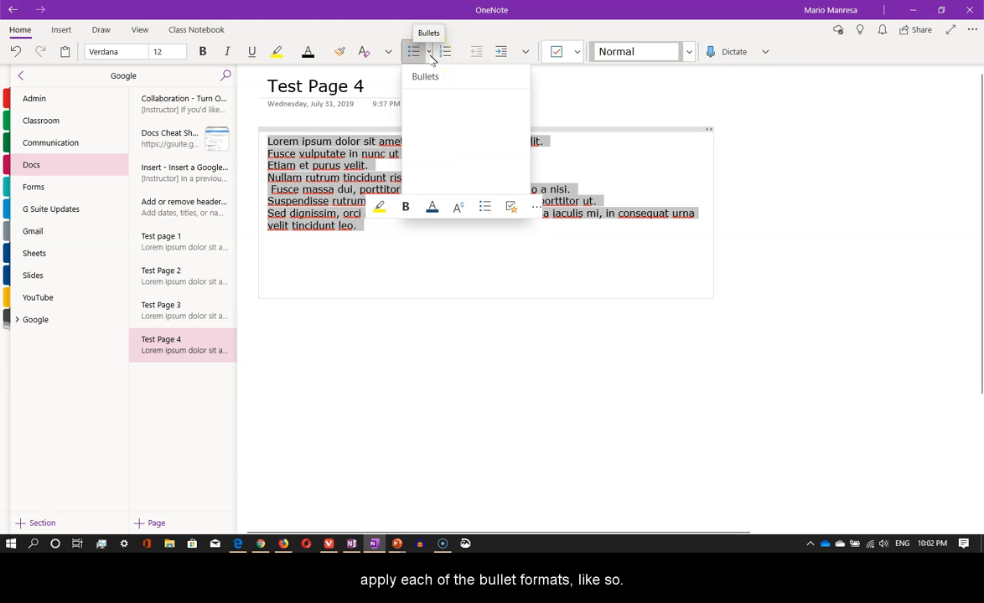
left_click(465, 118)
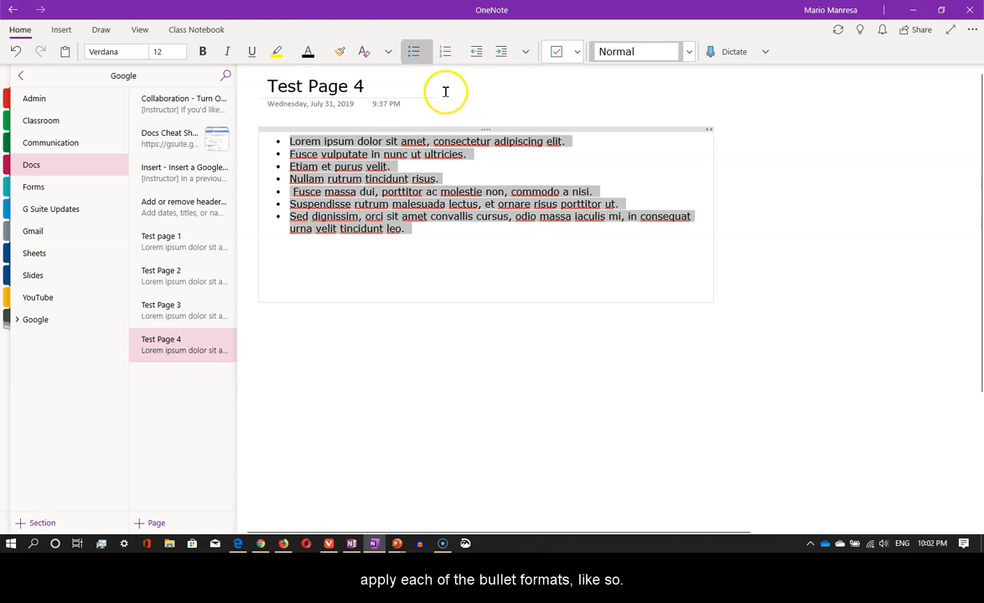
left_click(421, 52)
left_click(503, 115)
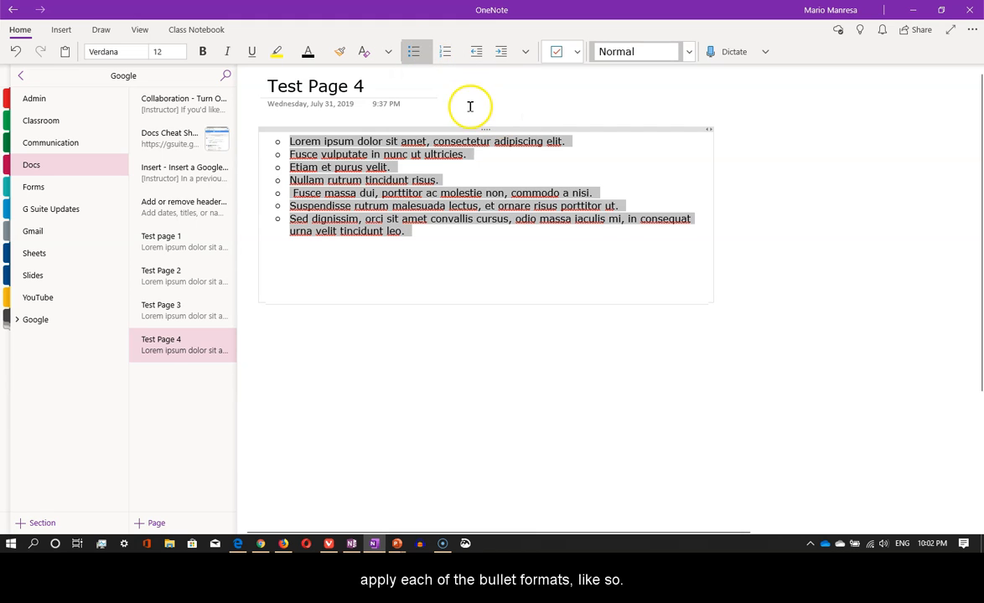
- Change the list's bullets on Test Page 4 to small squares, larger squares and finally dashes
left_click(429, 53)
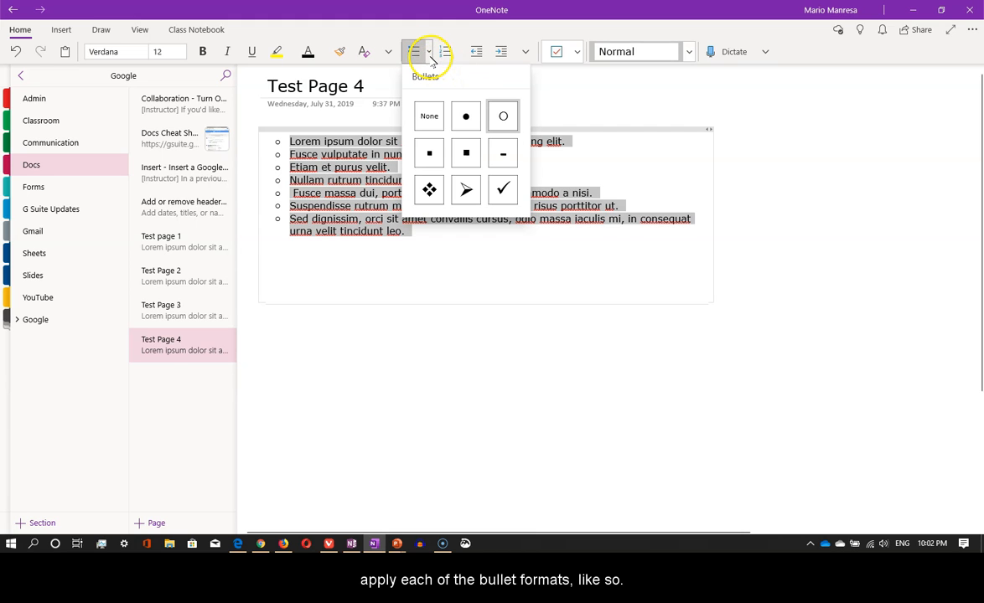
left_click(429, 152)
left_click(427, 55)
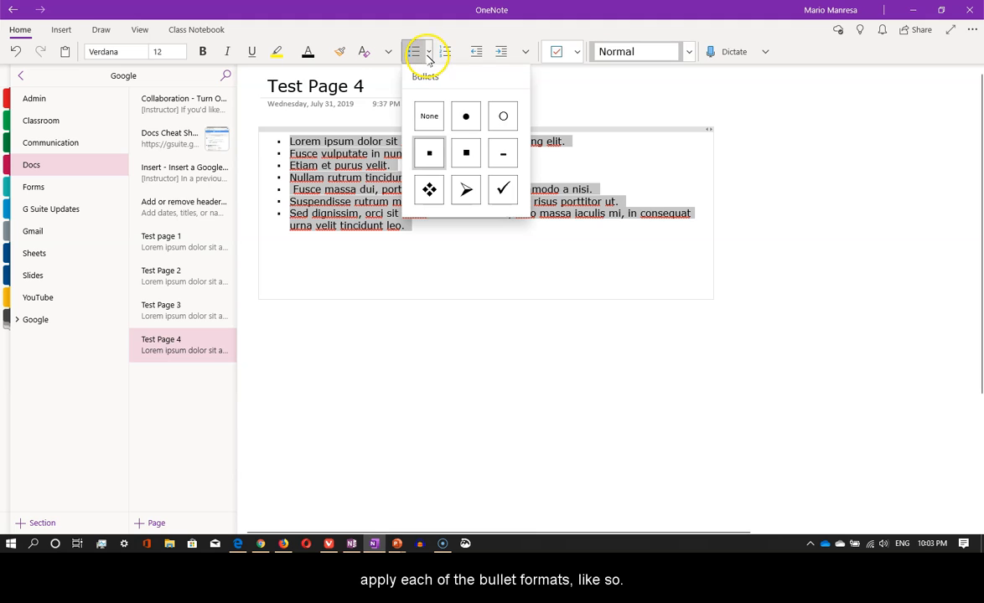
left_click(467, 155)
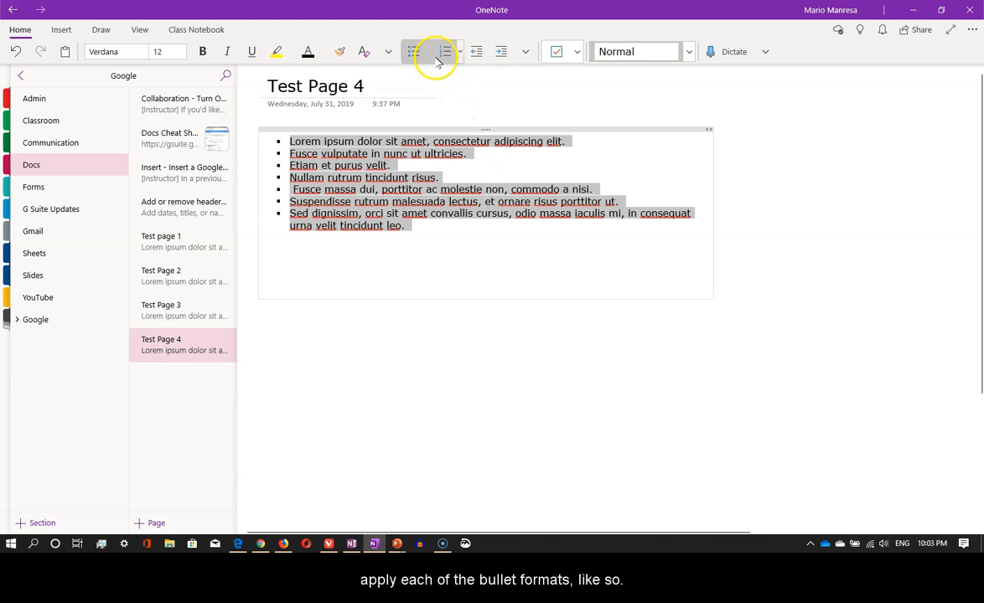
left_click(428, 55)
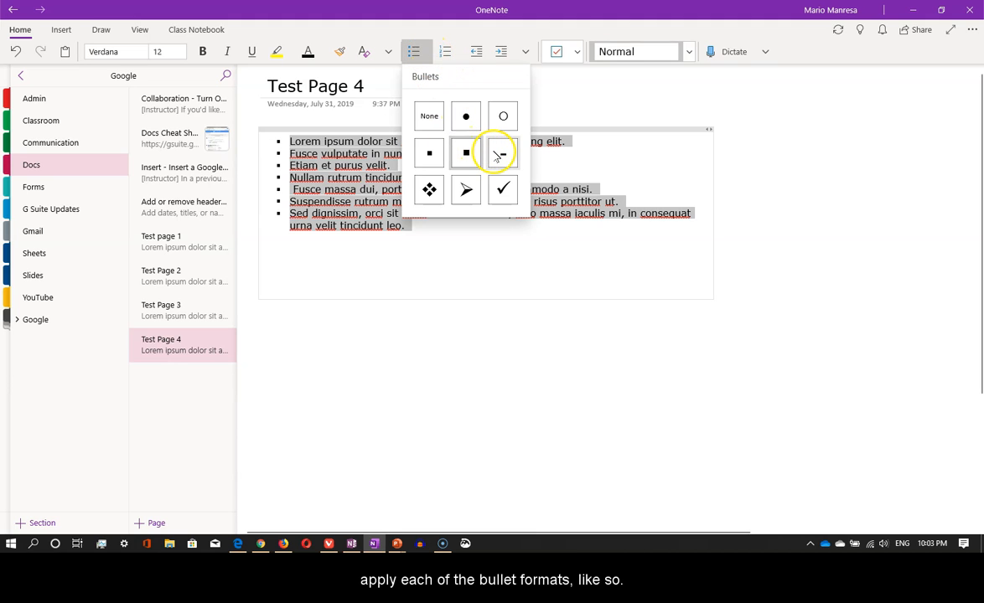
left_click(502, 153)
- Try the four-diamond, arrowhead and check mark bullet styles in turn on the selected list
left_click(425, 52)
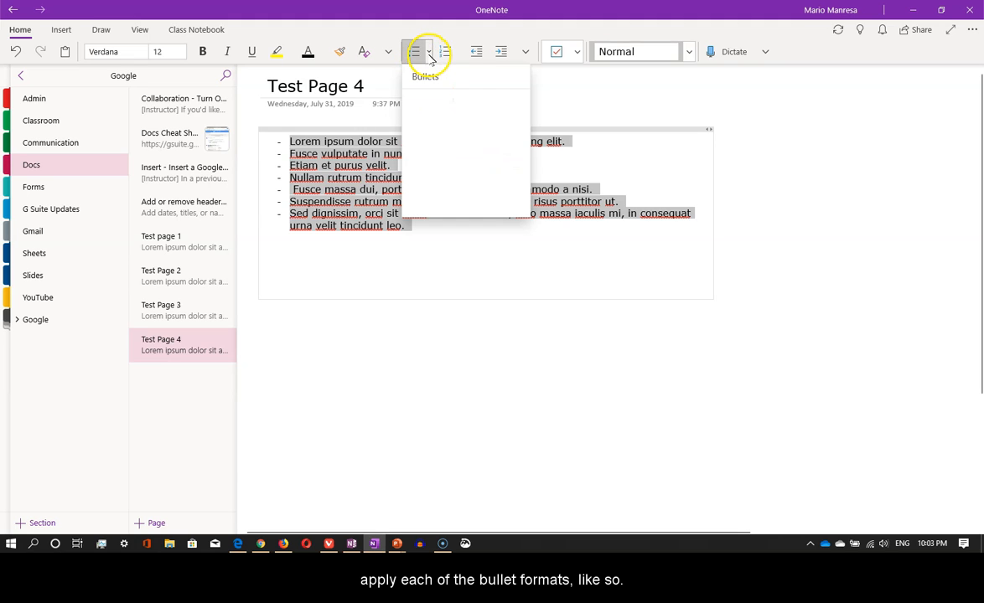
left_click(429, 189)
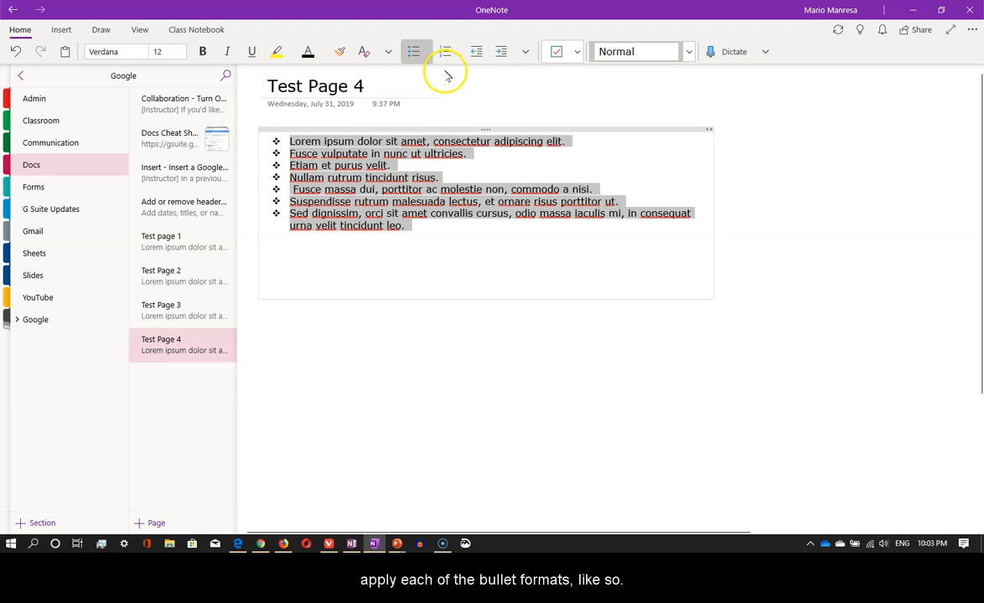
left_click(429, 53)
left_click(466, 190)
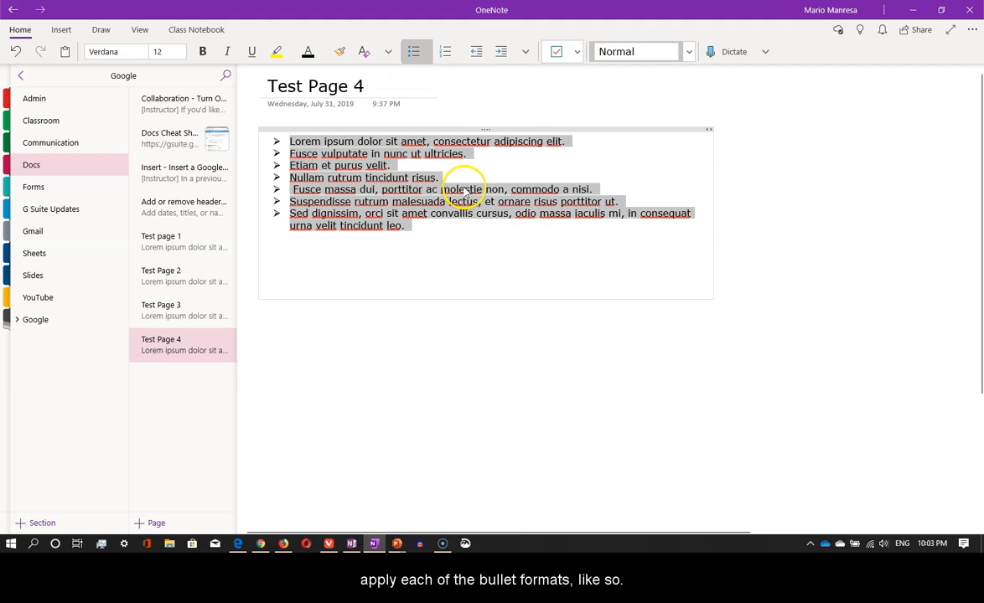
left_click(429, 53)
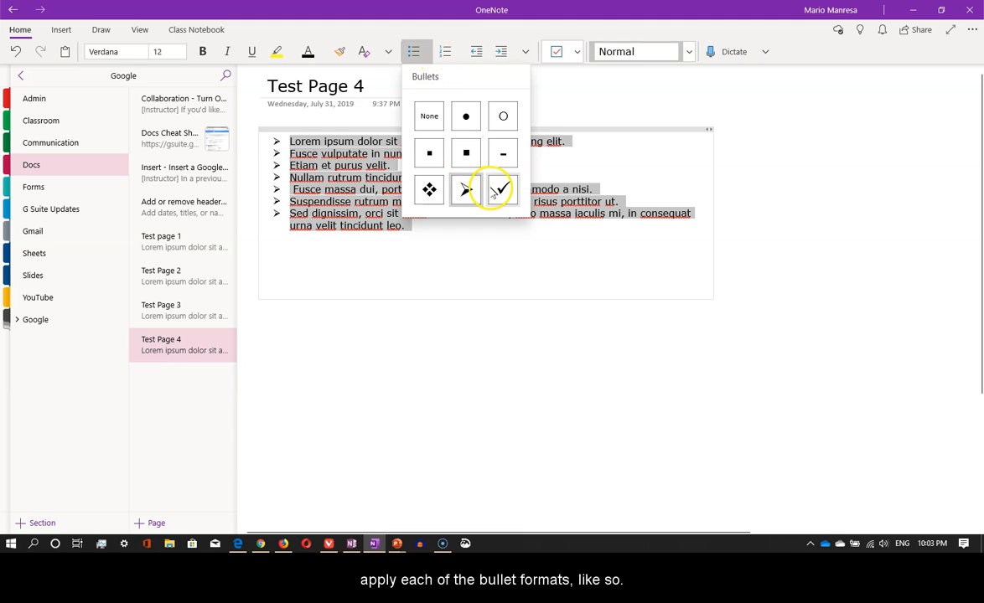
left_click(498, 191)
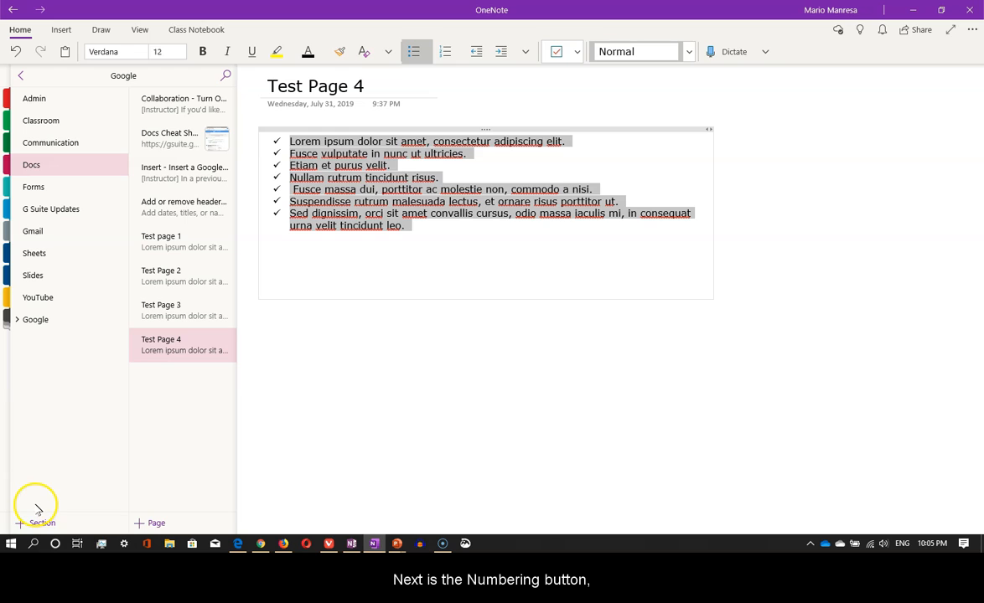
- Replace the list's check mark bullets with 1, 2, 3 numbering, followed by lowercase Roman numerals
left_click(459, 51)
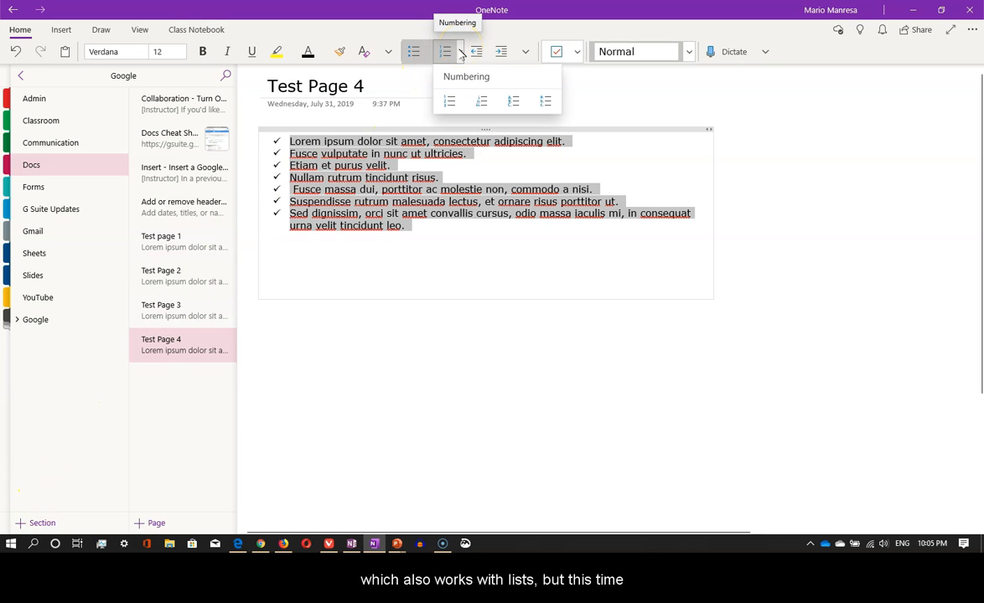
left_click(450, 102)
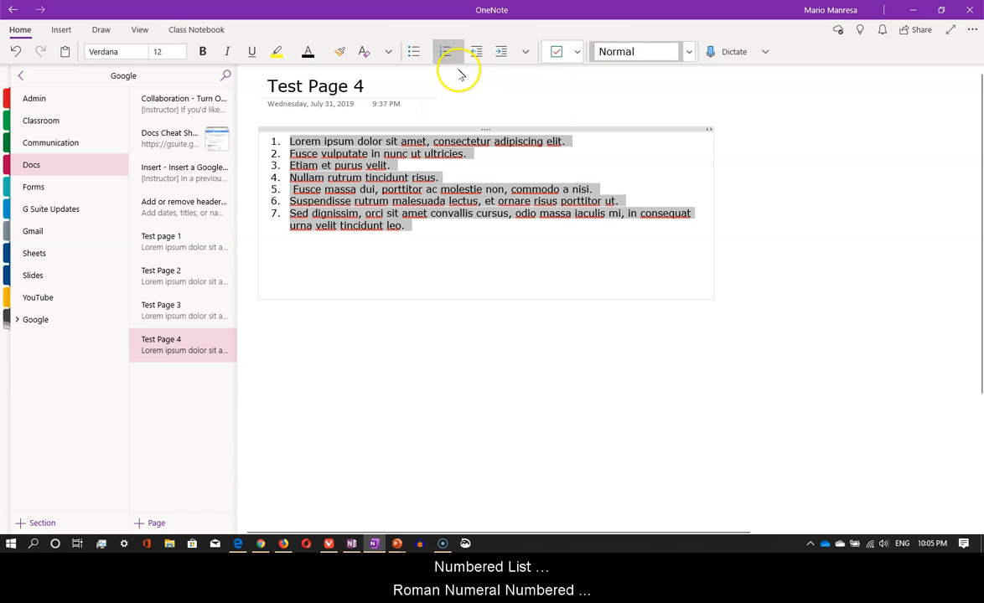
left_click(460, 59)
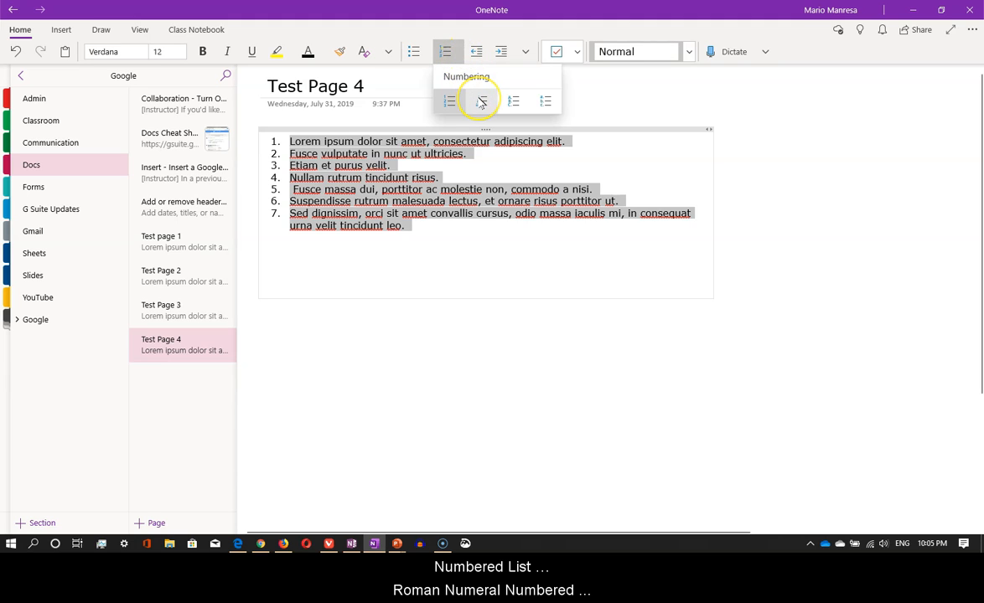
left_click(482, 102)
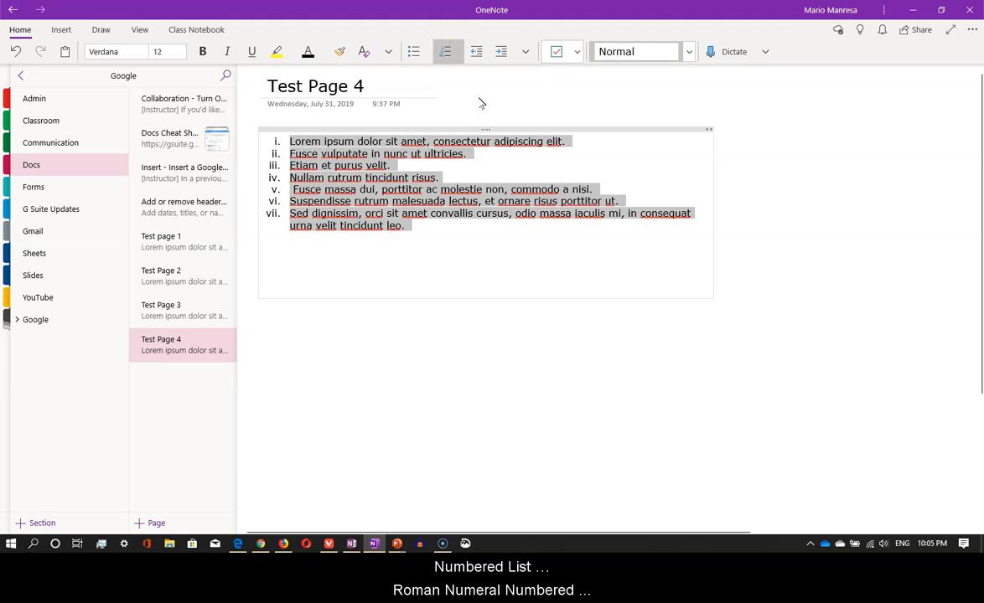
- Switch the list's numbering to uppercase letters and after that to lowercase letters
left_click(461, 59)
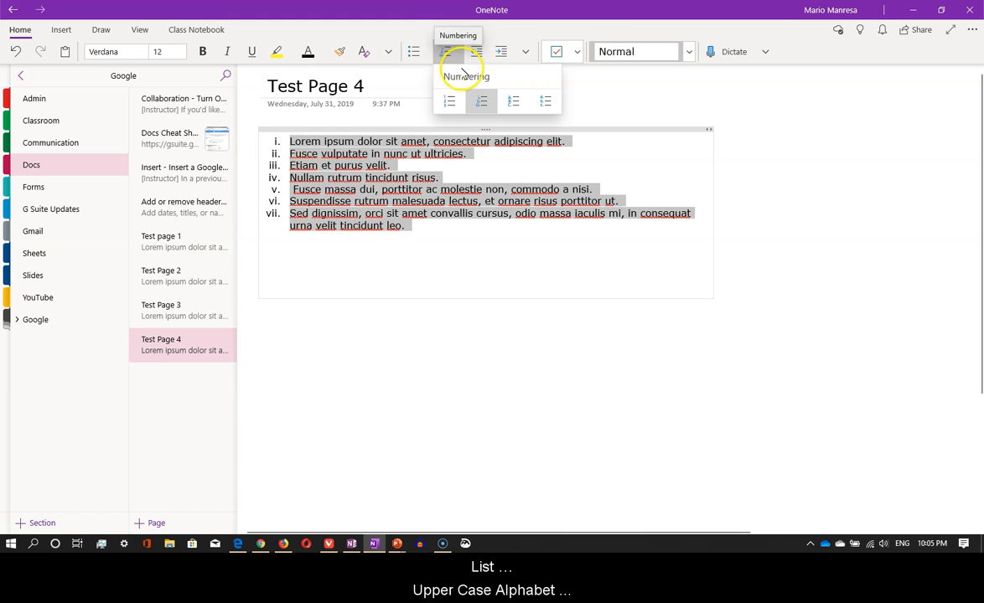
left_click(513, 100)
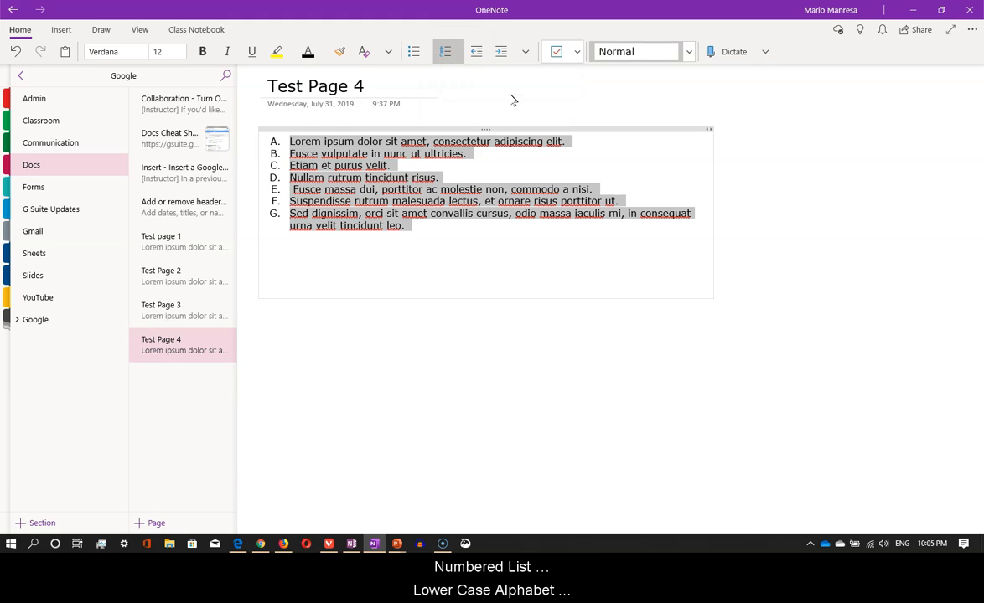
left_click(460, 60)
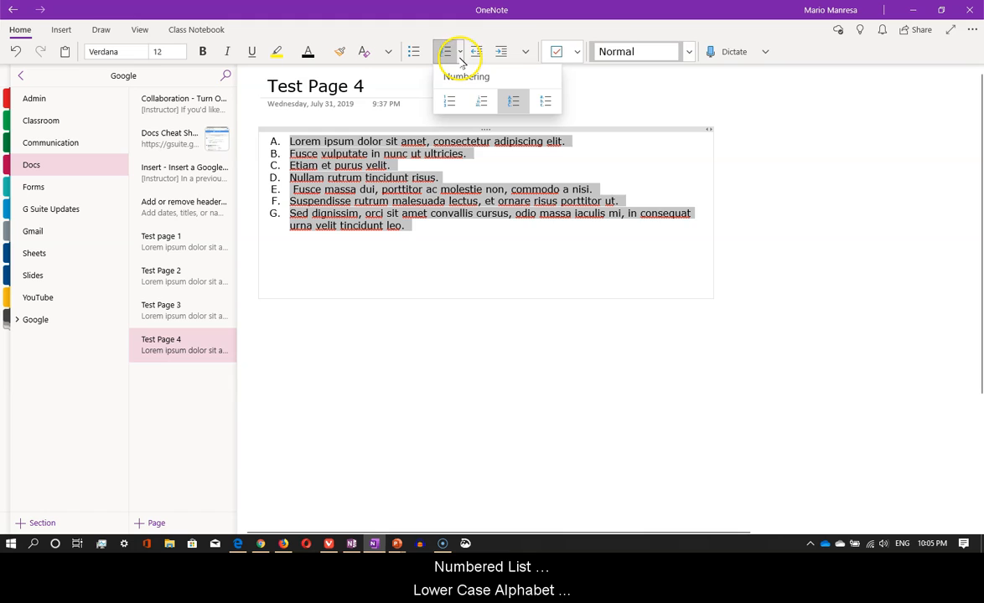
left_click(546, 101)
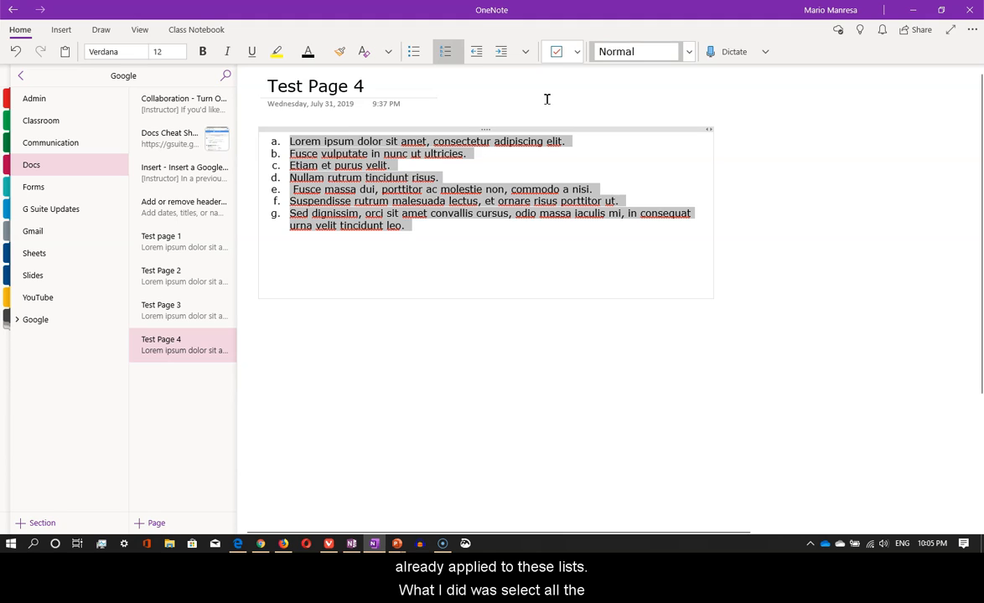
- Reselect all the list lines on Test Page 4 and toggle their numbering off and on again
left_click(407, 225)
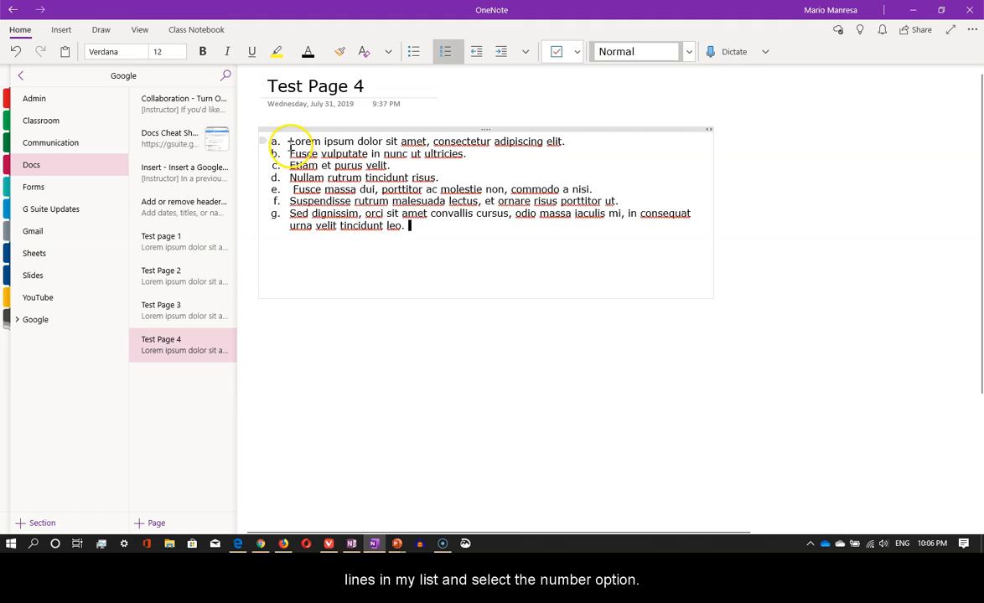
left_click_drag(290, 147, 404, 225)
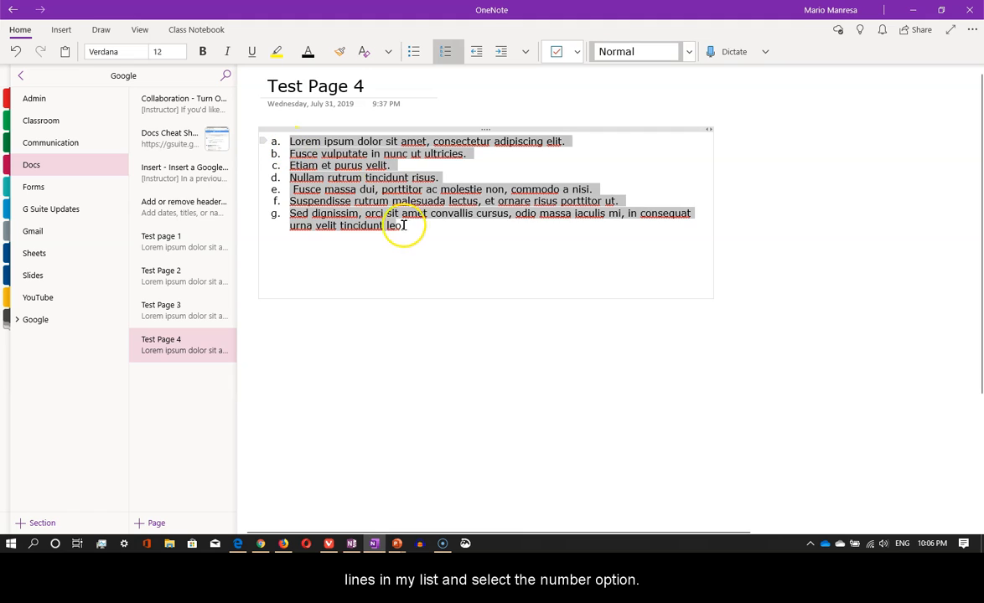
left_click(453, 51)
left_click(455, 102)
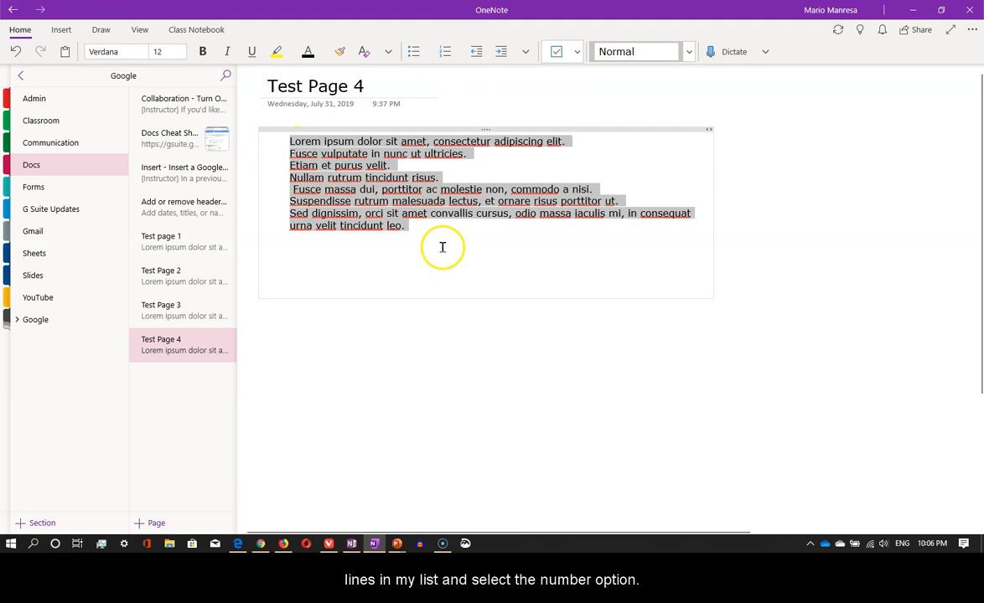
left_click(445, 52)
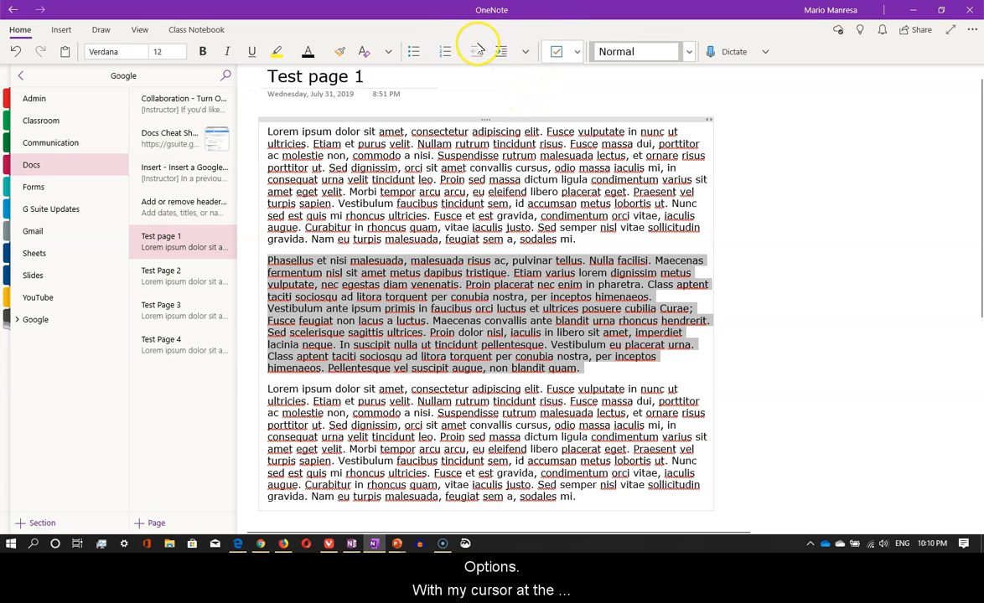
- Center the selected second paragraph on Test page 1, align it right, and return it to left alignment
left_click(526, 55)
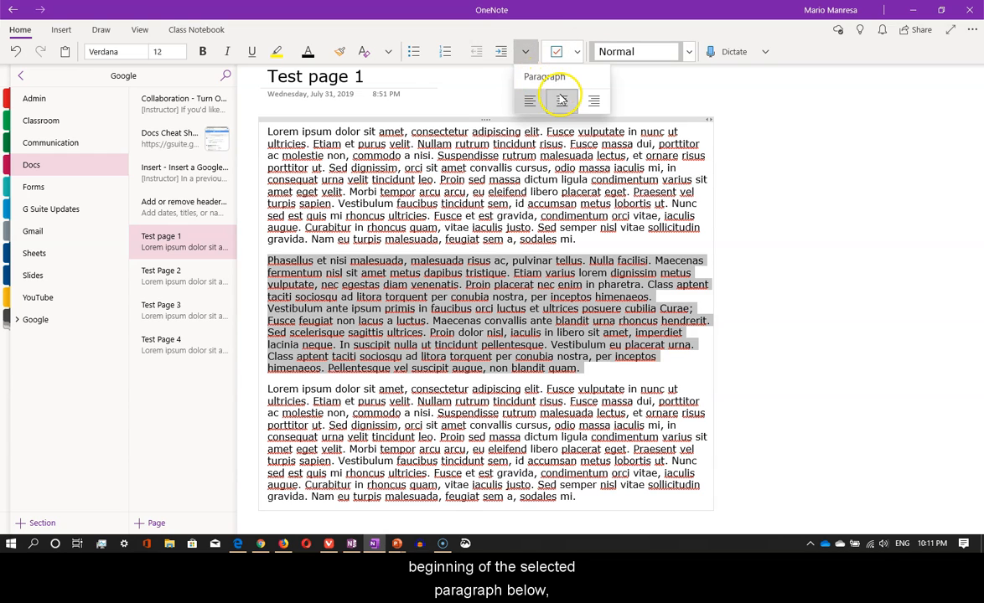
left_click(562, 101)
left_click(527, 55)
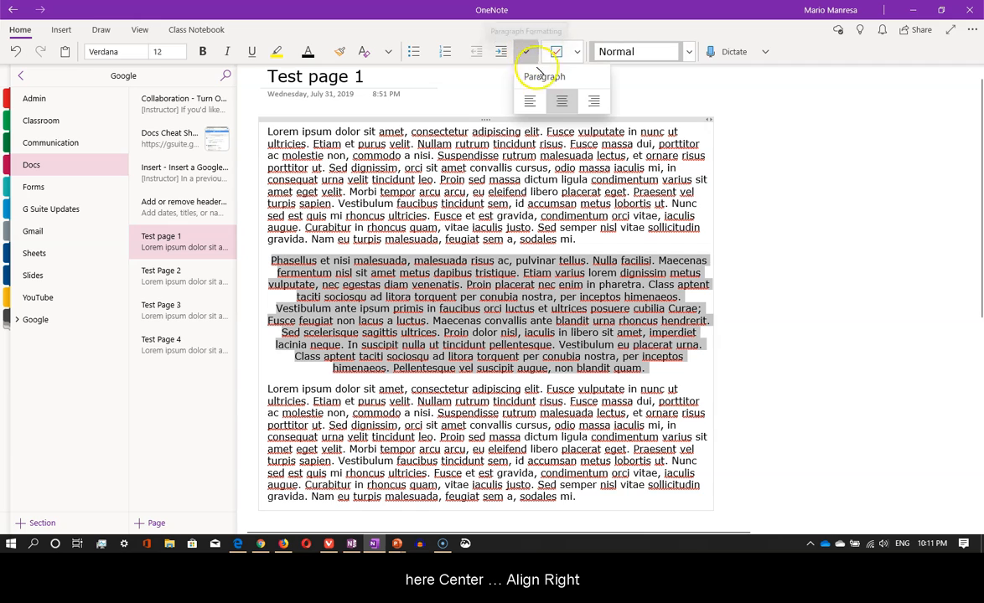
left_click(598, 100)
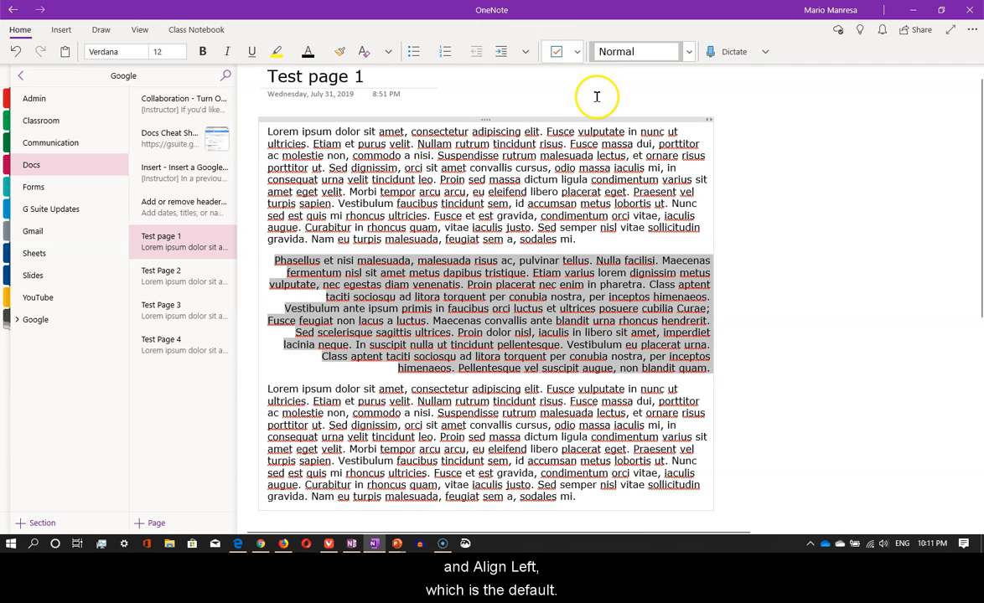
left_click(527, 56)
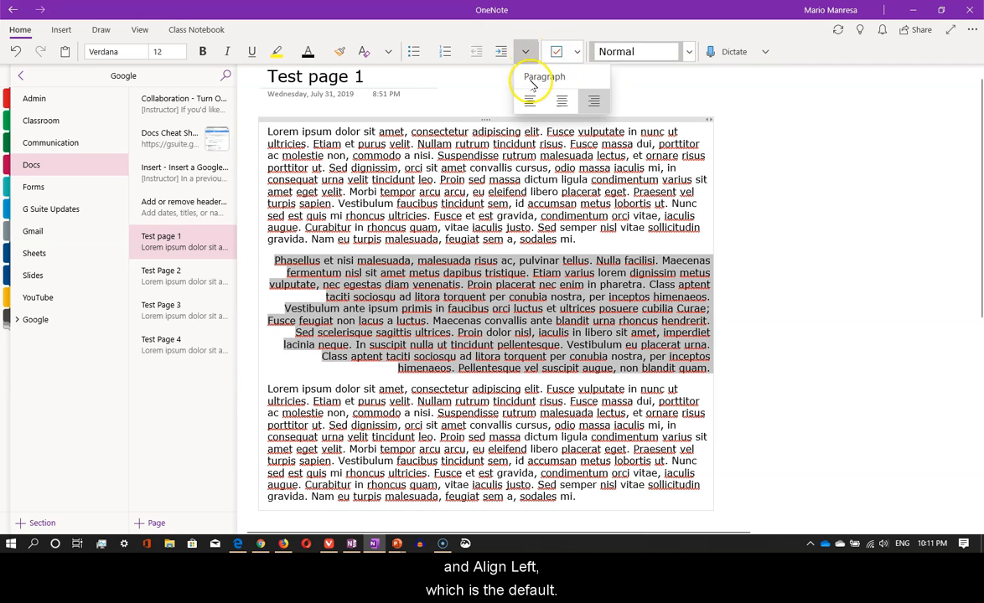
left_click(530, 100)
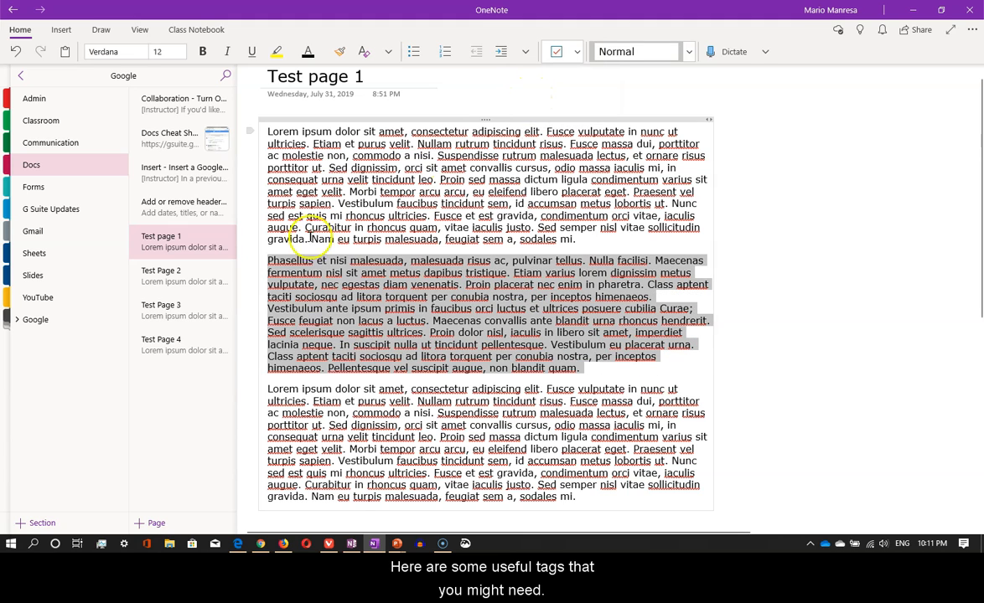
- Tag all the selected lines on Test Page 4 as To Do, and check and uncheck the "Etiam et purus velit." box
left_click(169, 345)
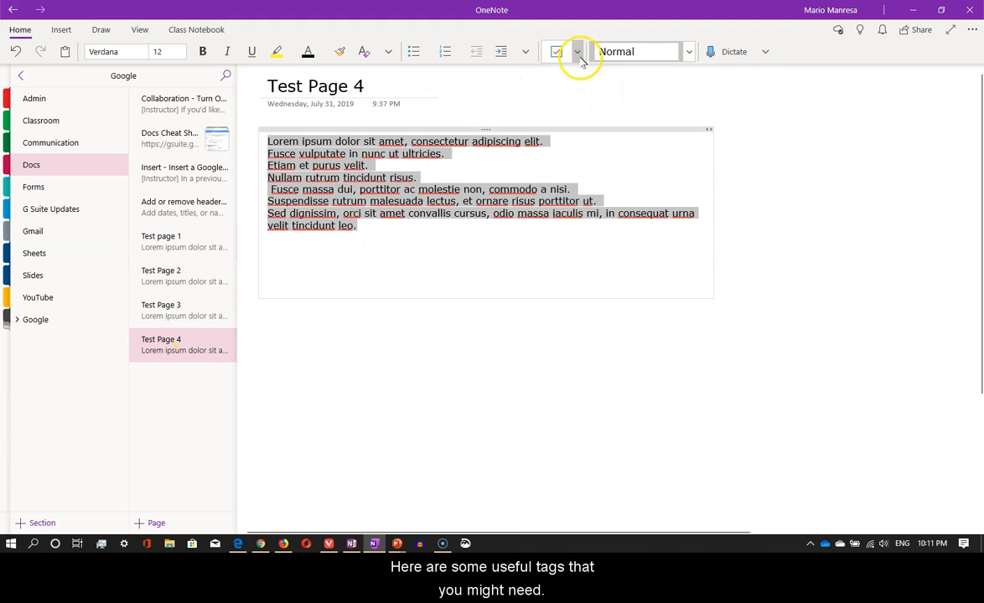
left_click(578, 53)
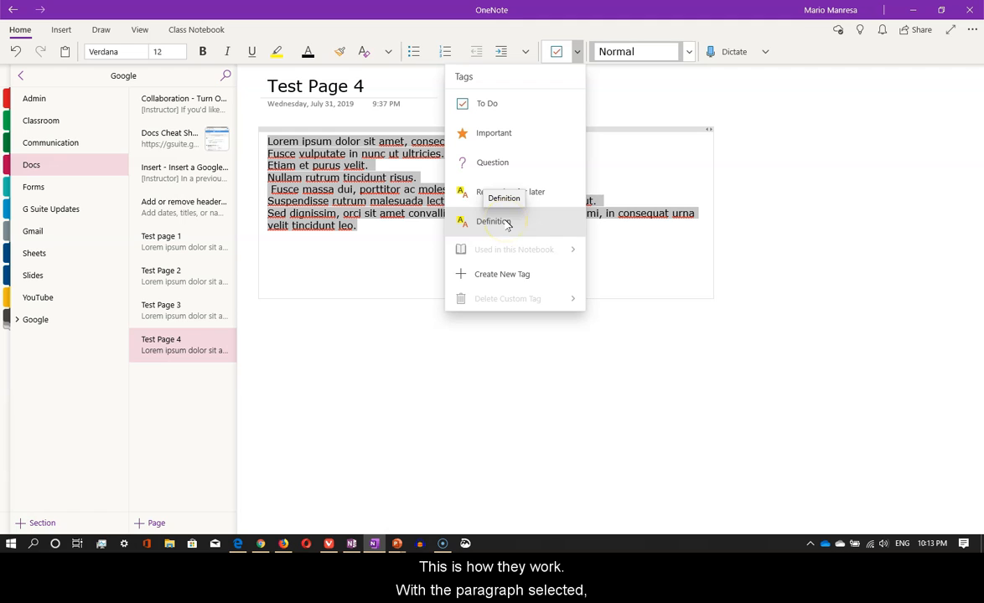
left_click(512, 101)
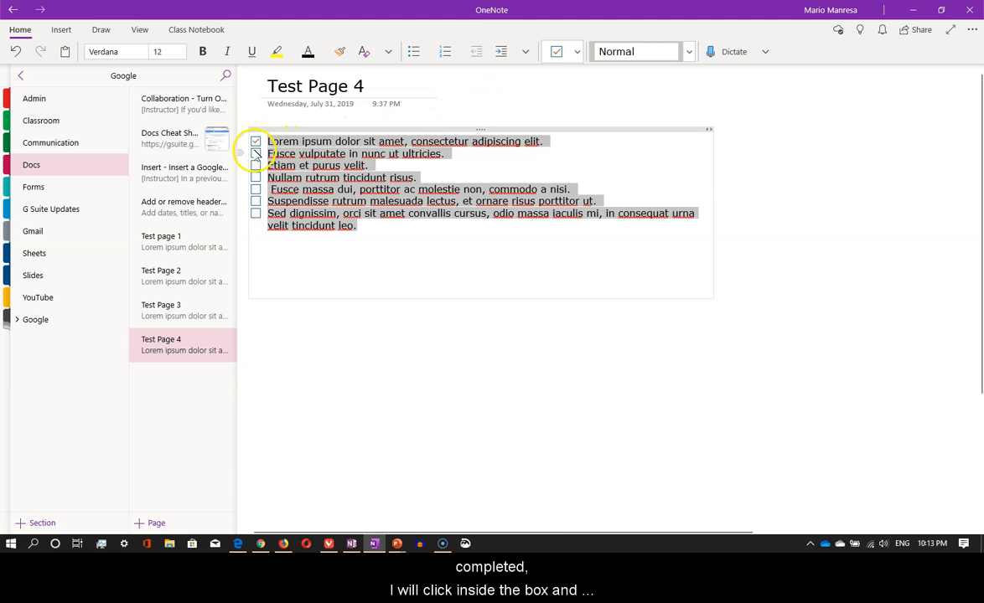
left_click(256, 166)
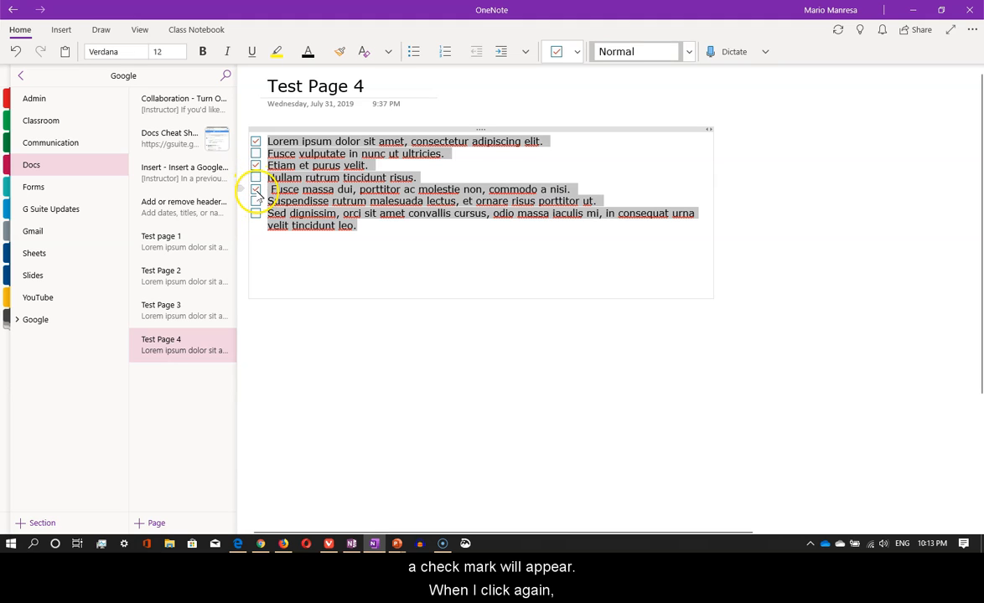
left_click(256, 165)
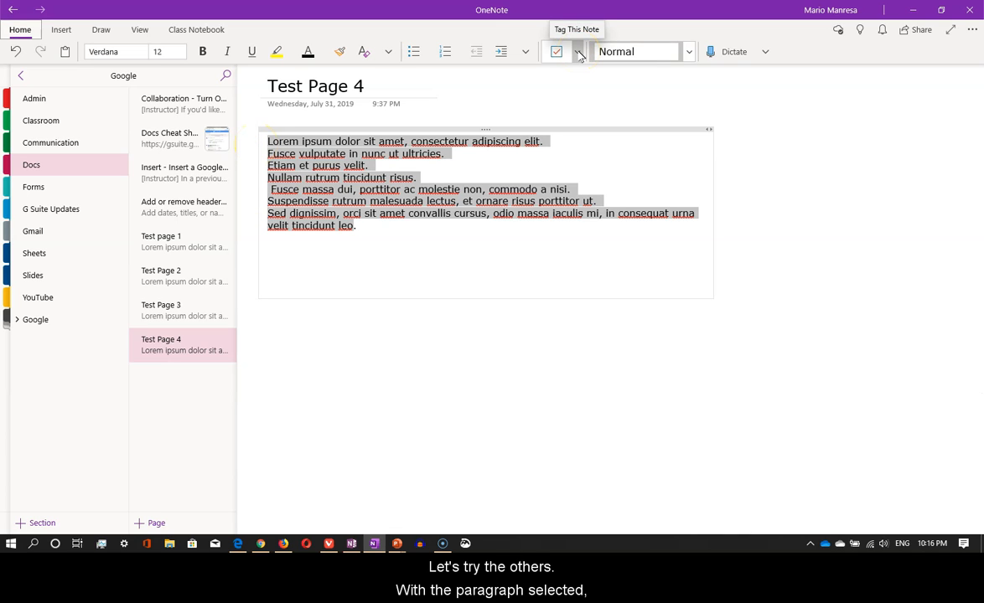
- Tag all the selected lines on Test Page 4 as Important and remove that tag again
left_click(578, 53)
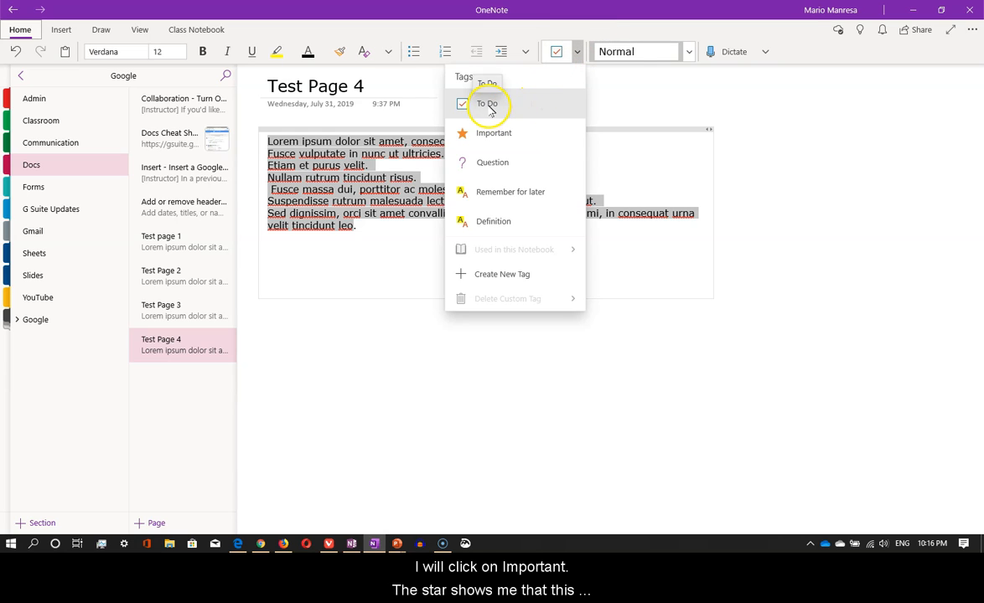
left_click(492, 132)
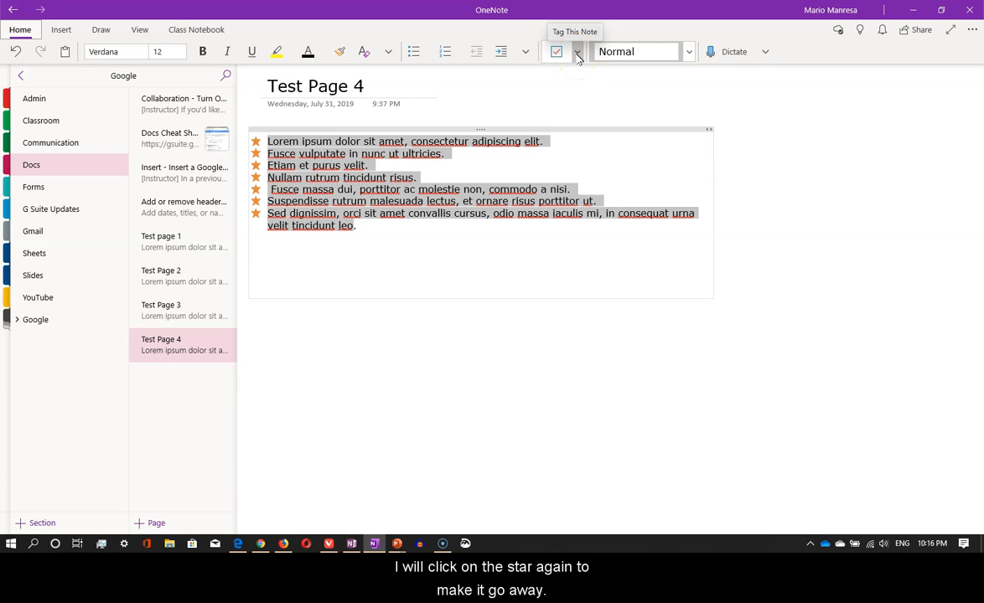
left_click(577, 53)
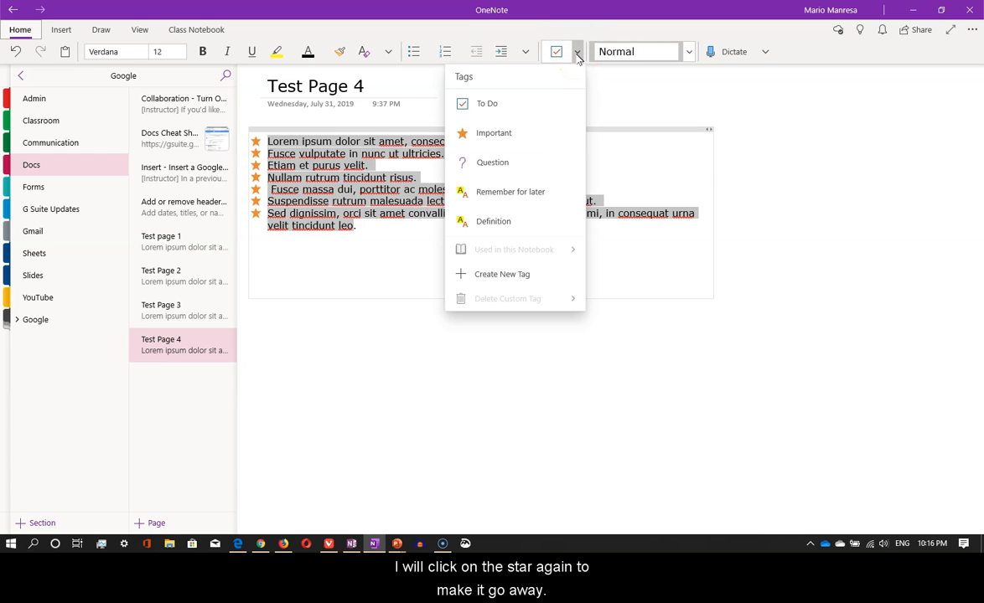
left_click(495, 134)
- Tag the same selected lines as Question and remove the Question tag again
left_click(578, 53)
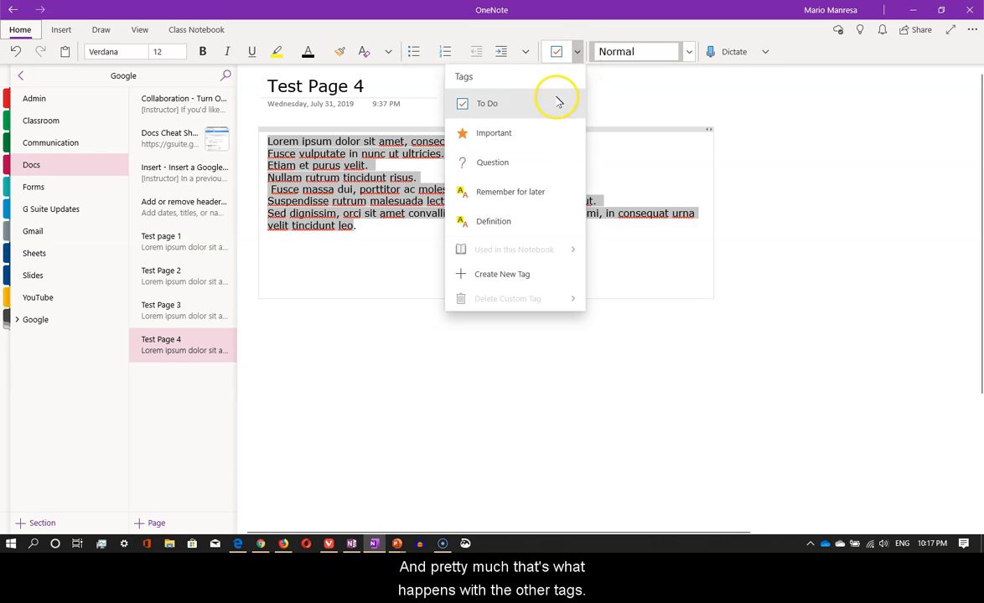
left_click(487, 160)
left_click(577, 53)
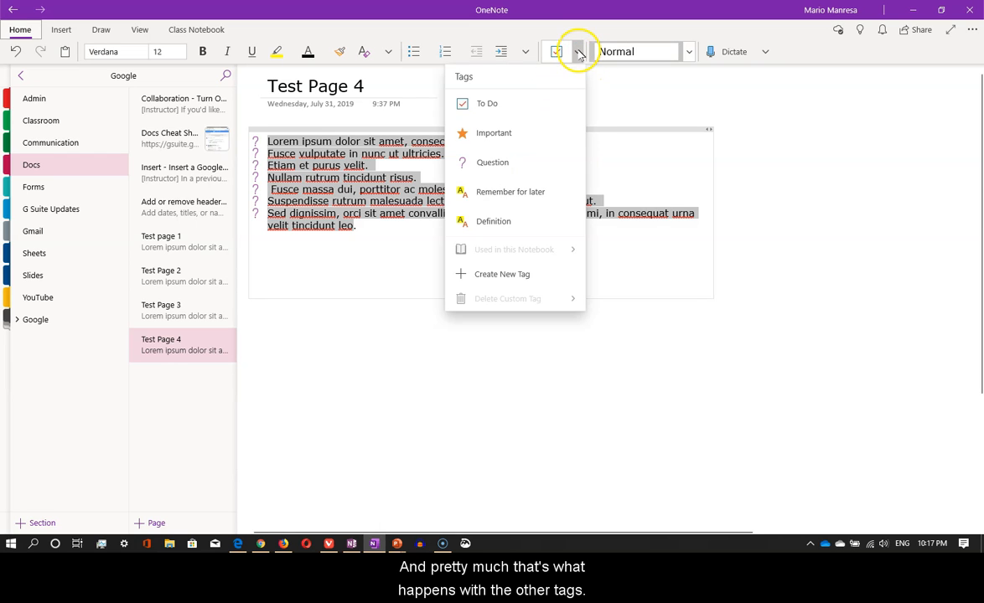
left_click(490, 163)
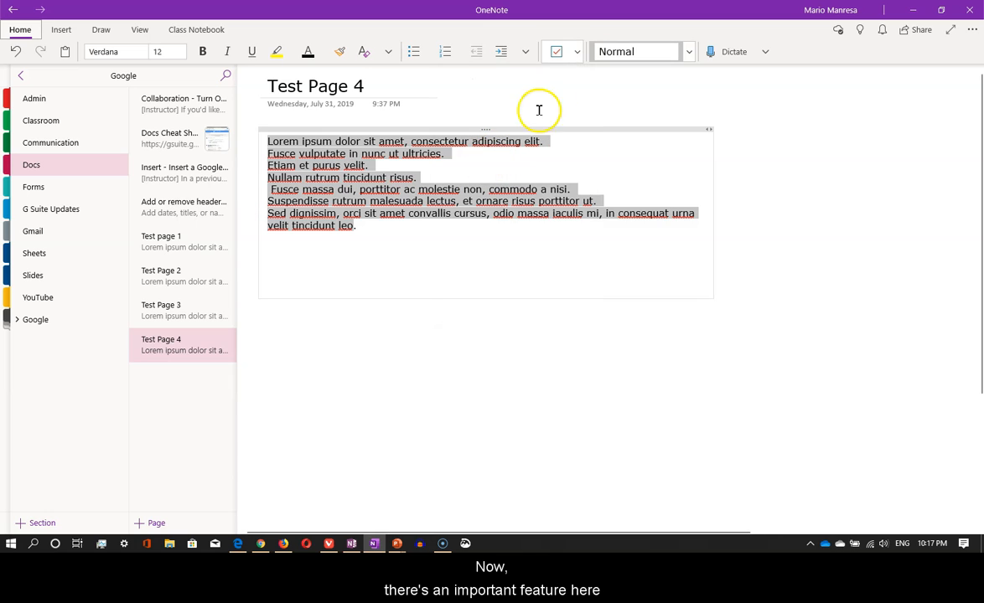
- Create a custom tag named "In Progress" with the orange triangle icon and apply it to the selected lines
left_click(578, 53)
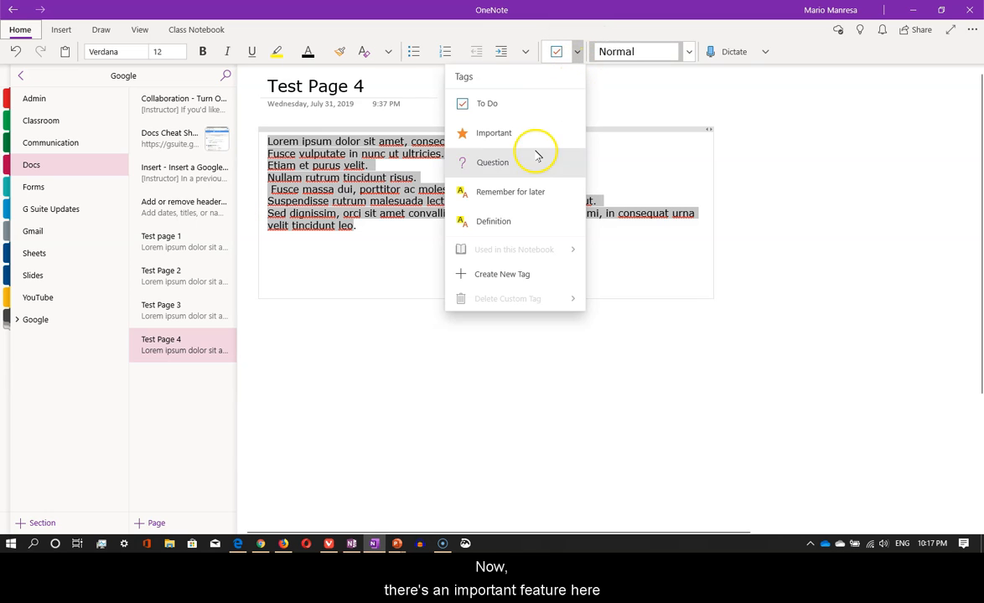
left_click(513, 275)
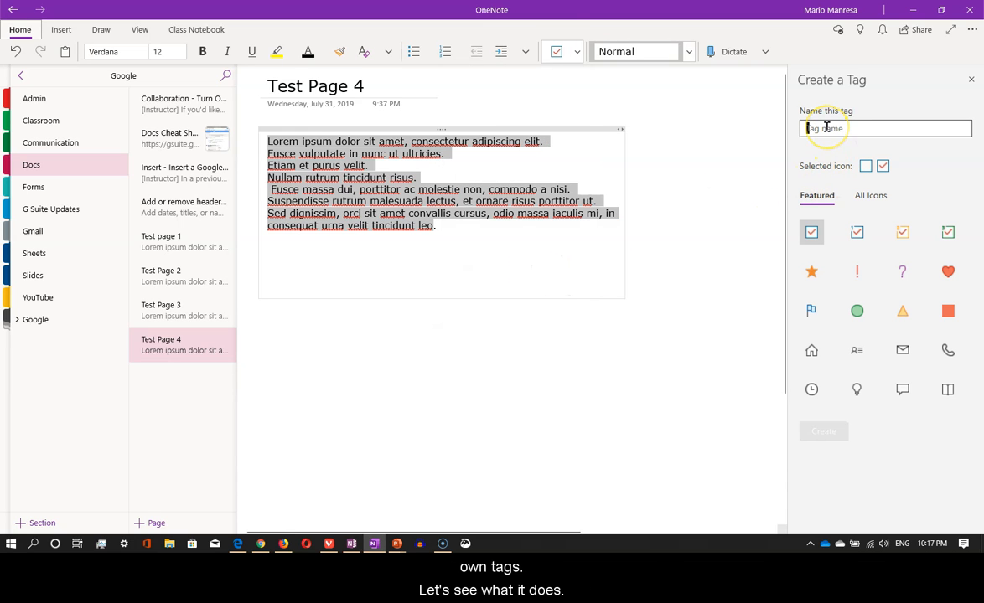
type("In Progress")
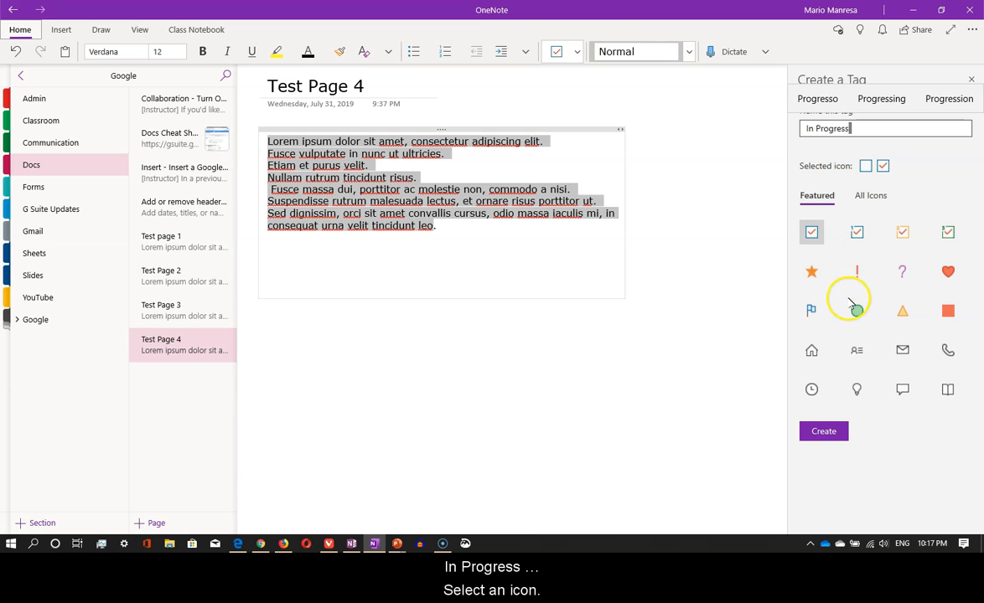
left_click(900, 311)
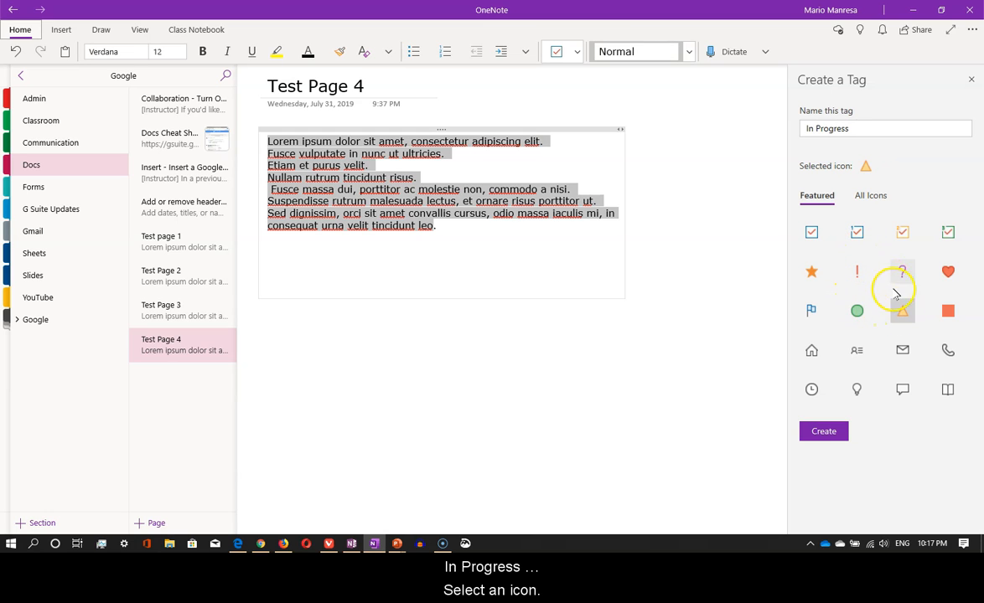
left_click(824, 432)
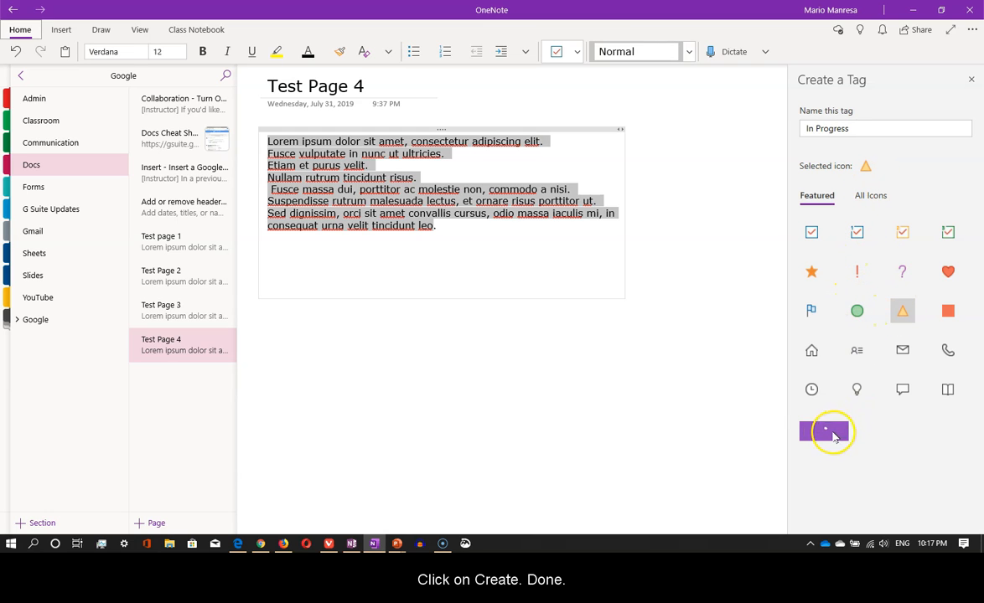
left_click(576, 51)
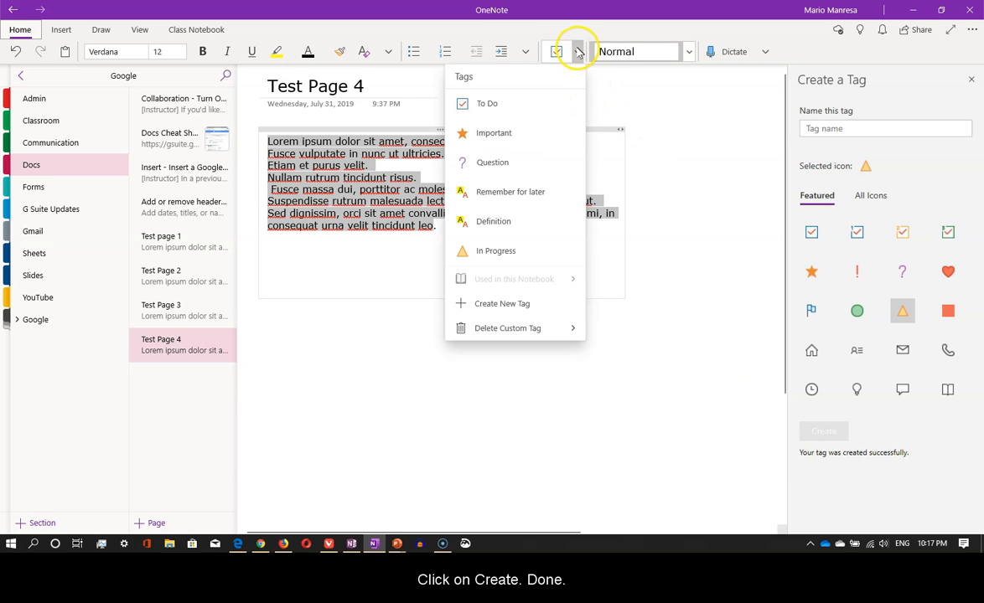
left_click(497, 253)
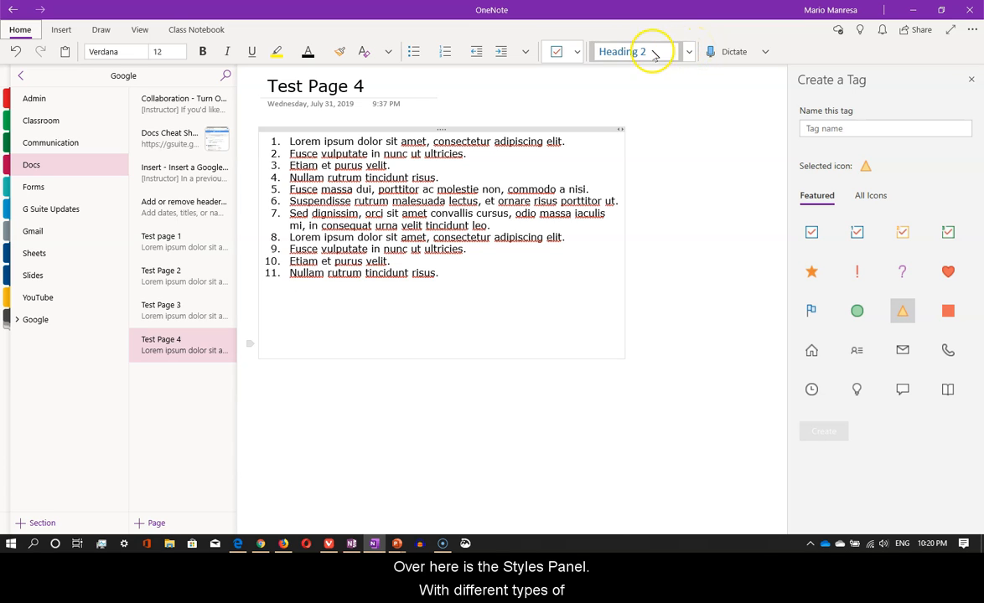
- Apply the Heading 1 style to the first numbered line on Test Page 4 and Heading 2 to the second
left_click(687, 53)
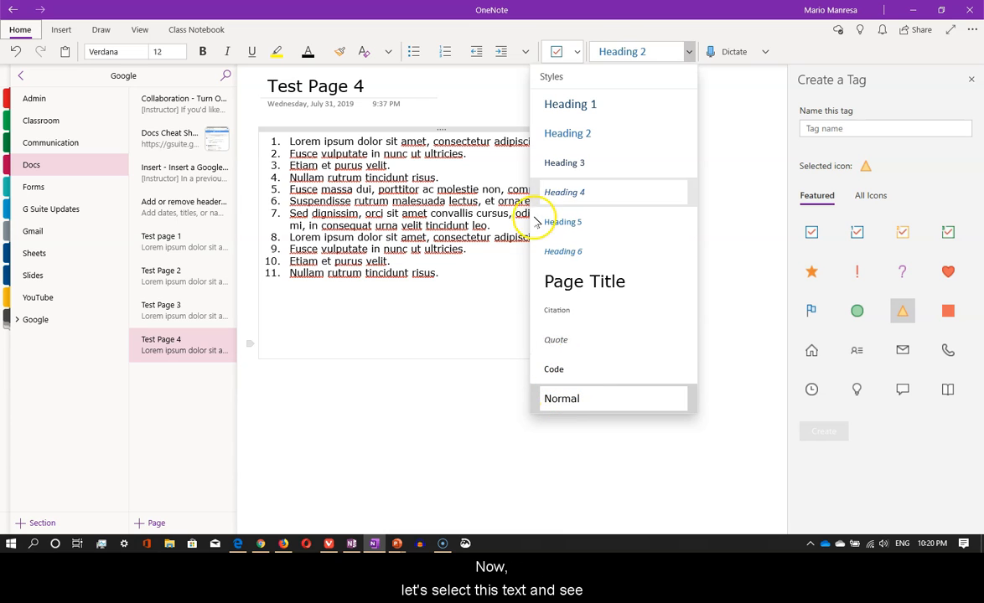
left_click(494, 125)
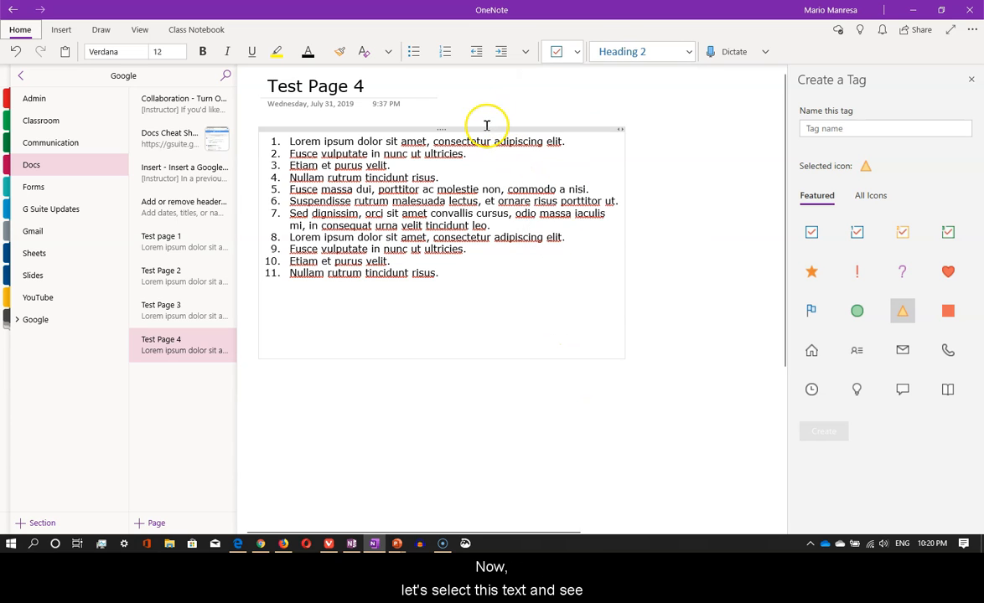
left_click(689, 52)
left_click(630, 100)
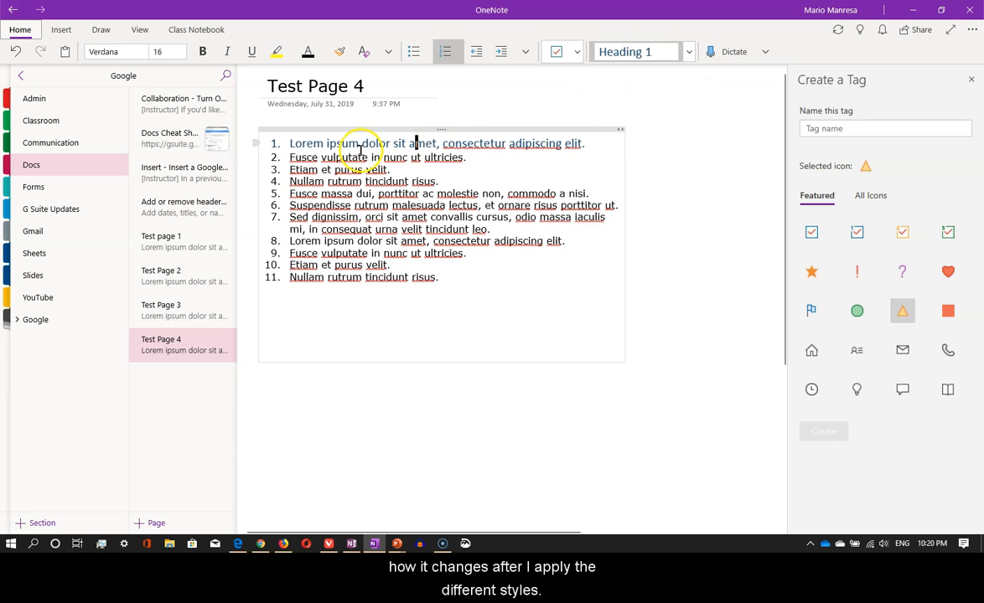
left_click(689, 51)
left_click(575, 134)
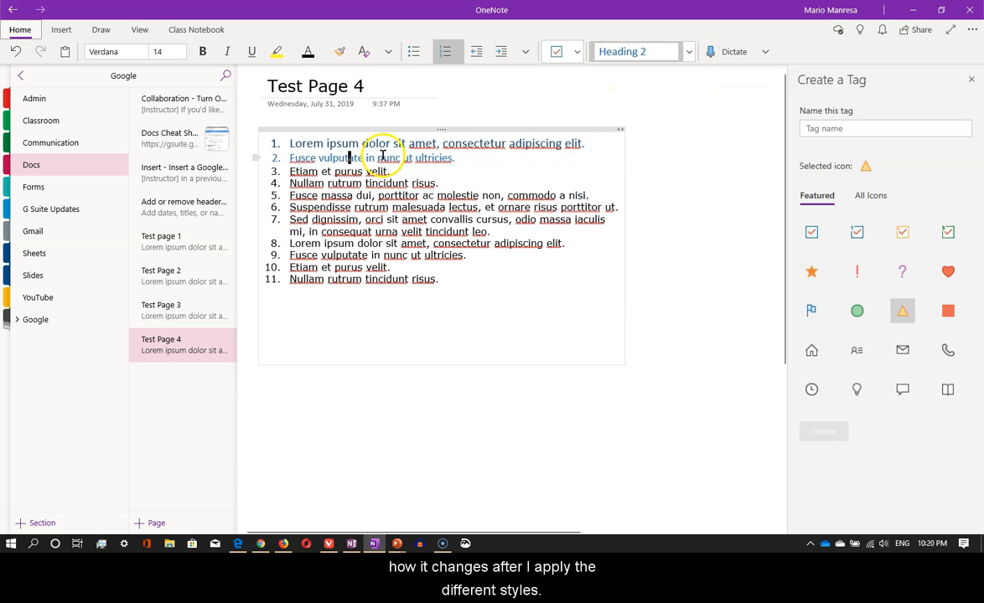
- Style the third numbered line as Heading 3 and the fourth as Heading 4
left_click(689, 51)
left_click(561, 164)
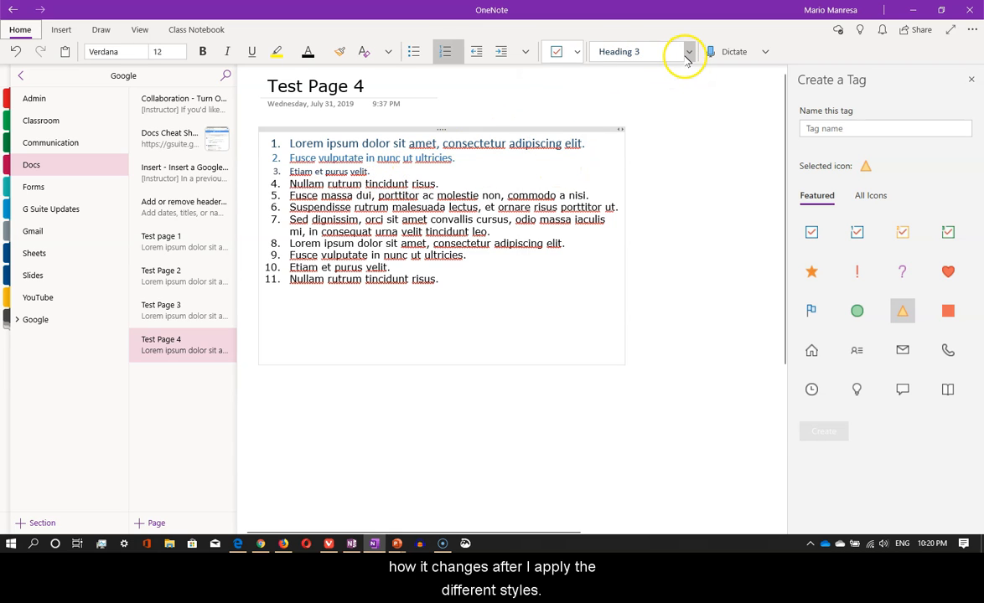
left_click(689, 52)
left_click(594, 195)
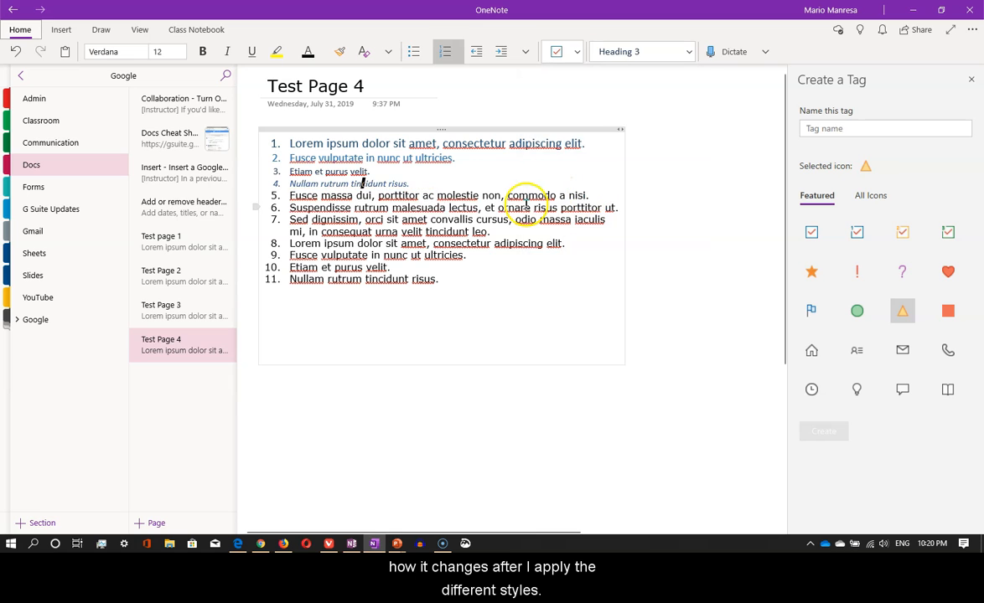
- Style the fifth numbered line as Heading 5 and the sixth as Heading 6
left_click(406, 196)
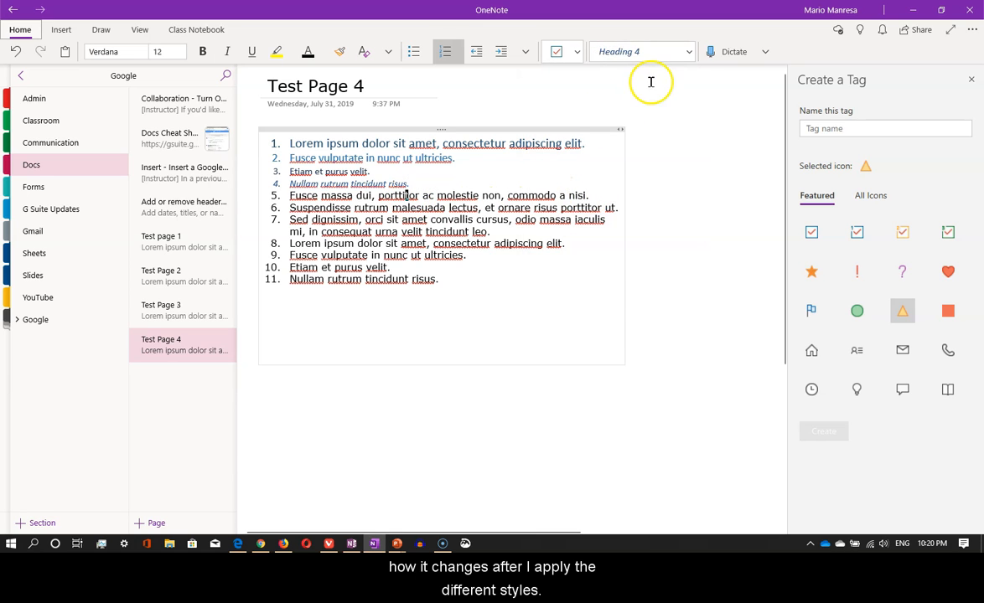
left_click(689, 52)
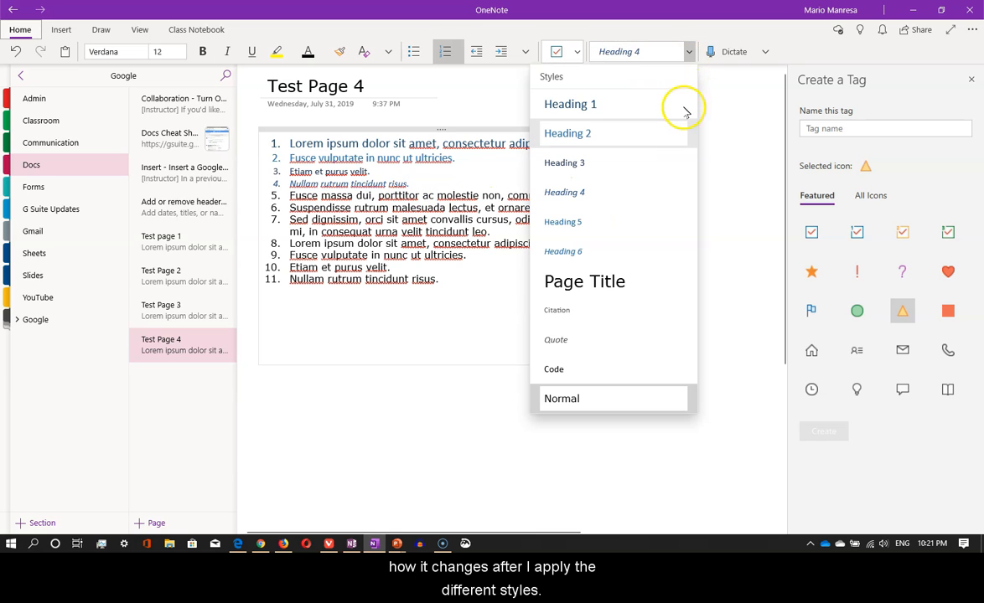
left_click(587, 224)
left_click(472, 208)
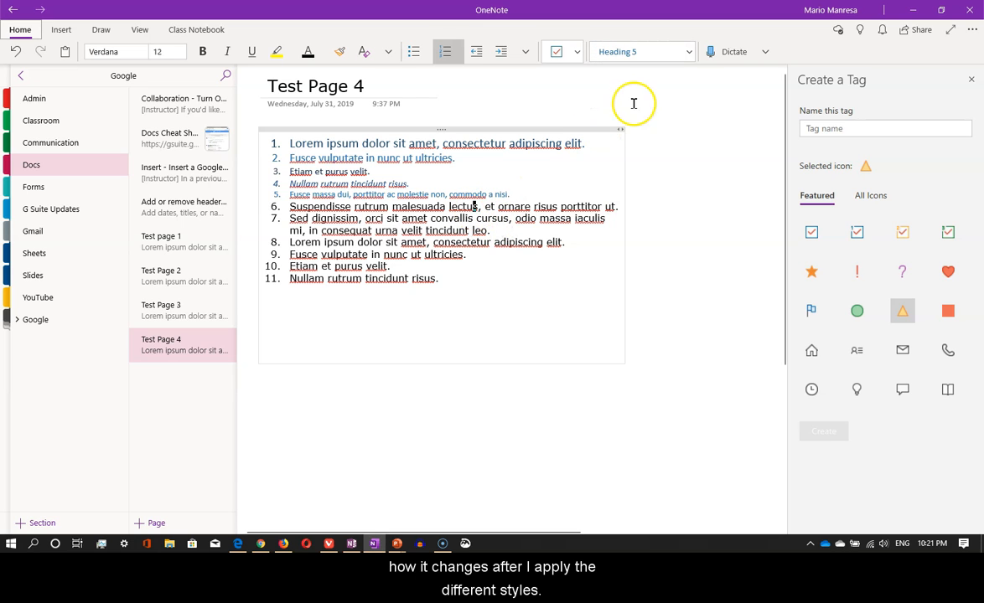
left_click(689, 52)
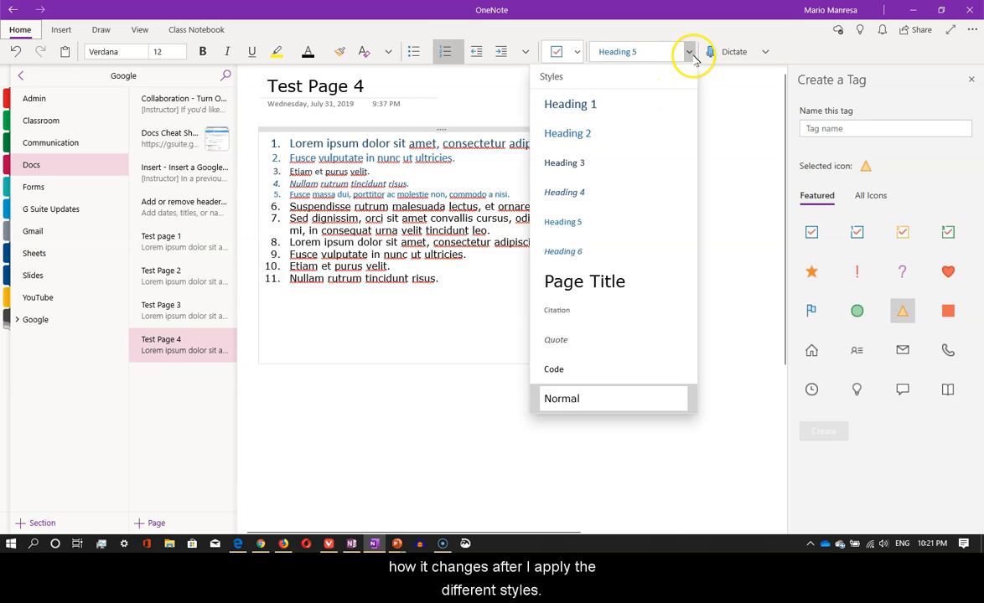
left_click(577, 252)
- Apply the Page Title style to the seventh numbered item and the Citation style to the eighth
left_click(442, 218)
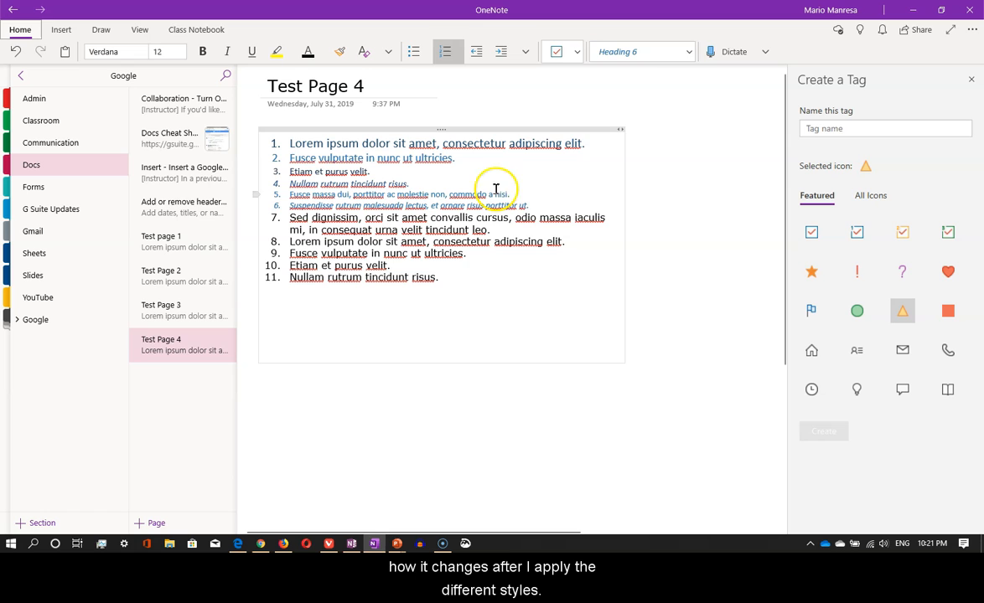
left_click(689, 54)
left_click(602, 279)
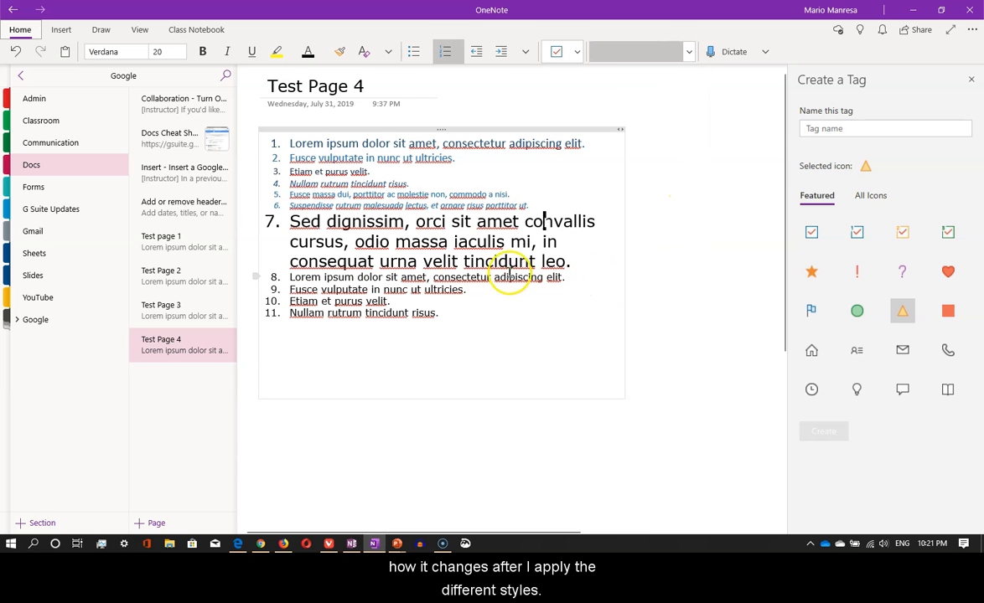
left_click(411, 277)
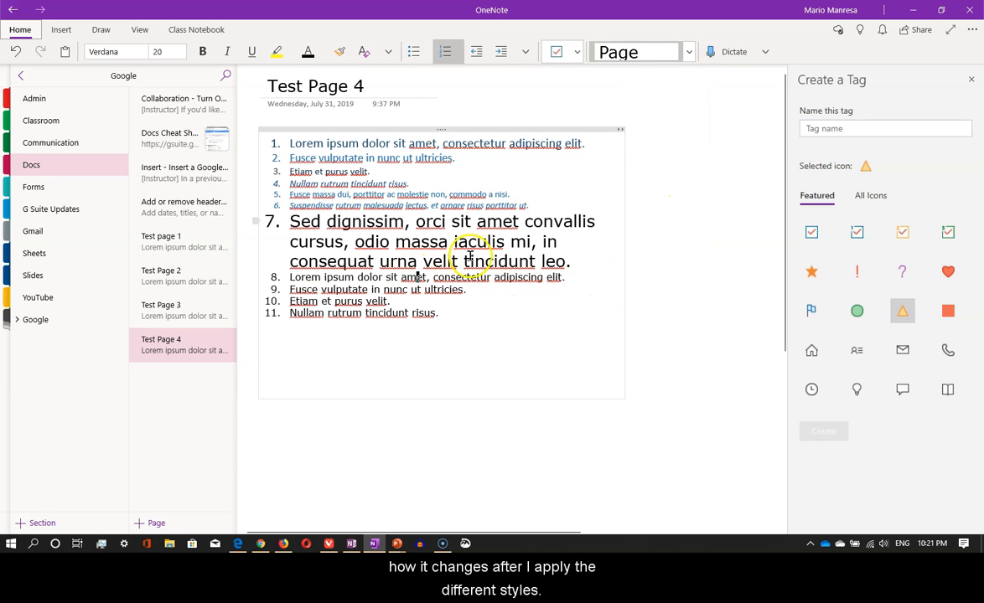
left_click(689, 52)
left_click(578, 310)
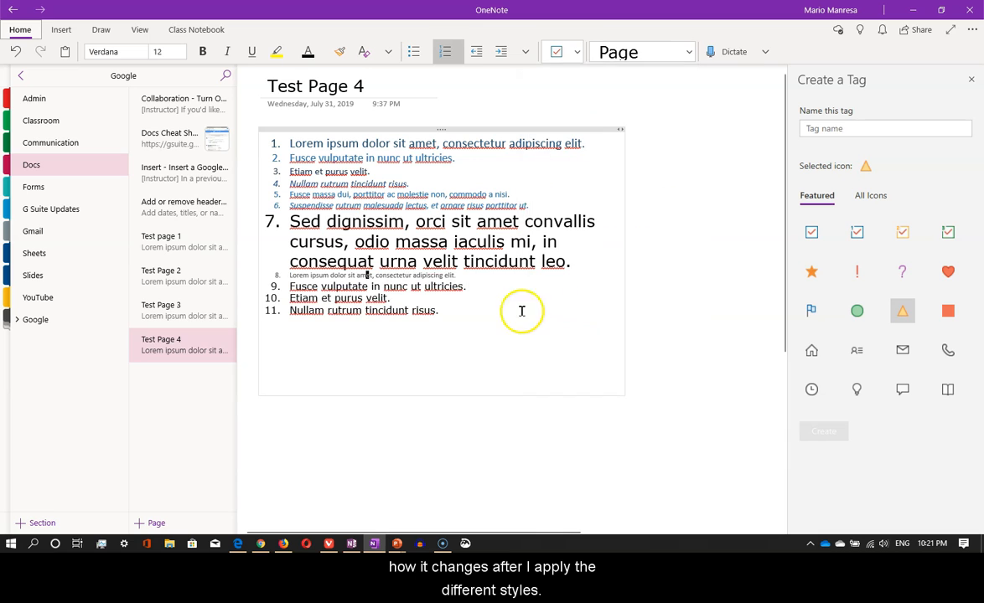
- Apply the Quote style to the ninth numbered line and the Normal style to the tenth
left_click(409, 288)
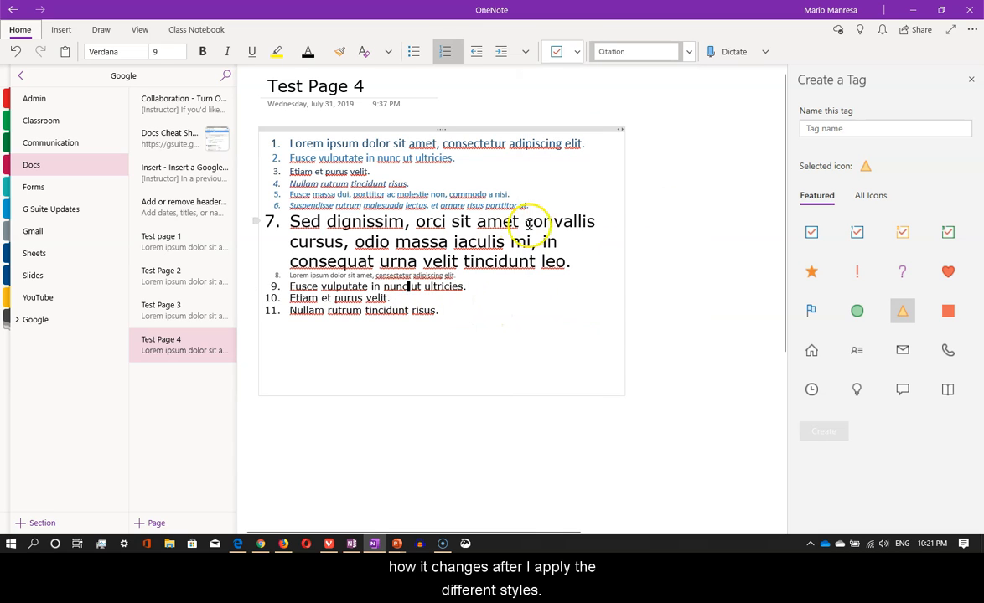
left_click(689, 52)
left_click(556, 340)
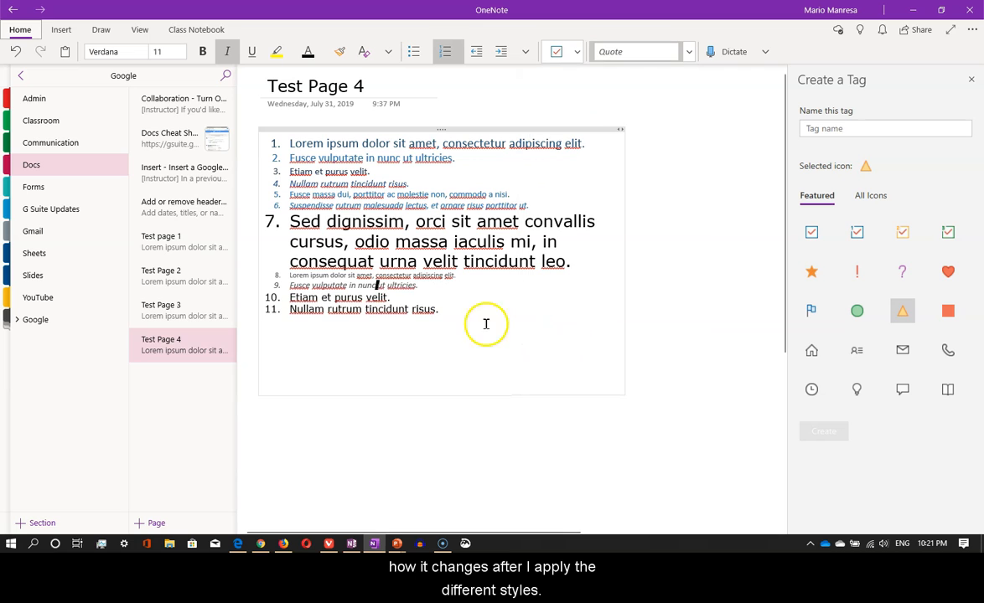
left_click(367, 297)
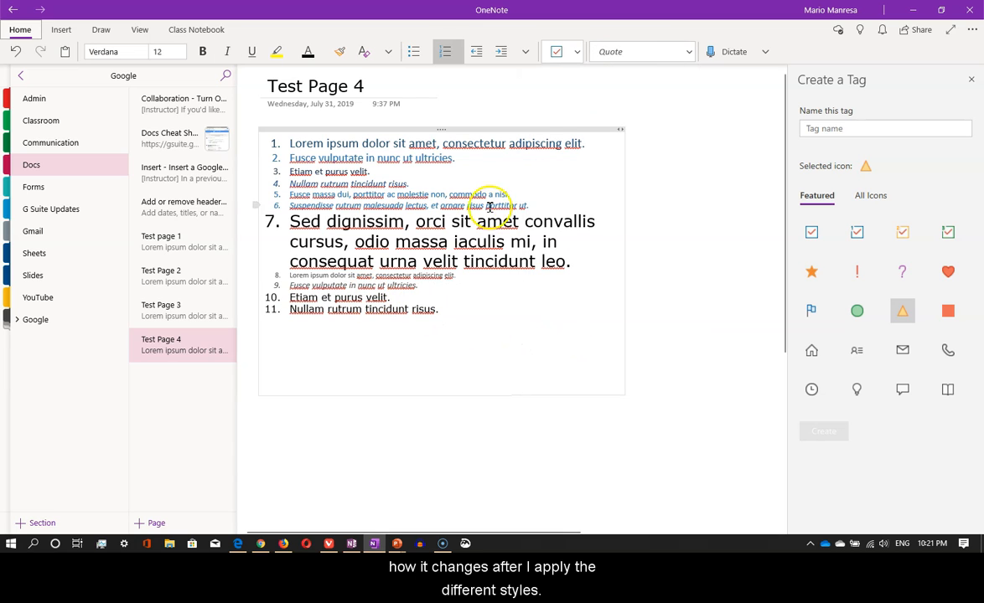
left_click(689, 52)
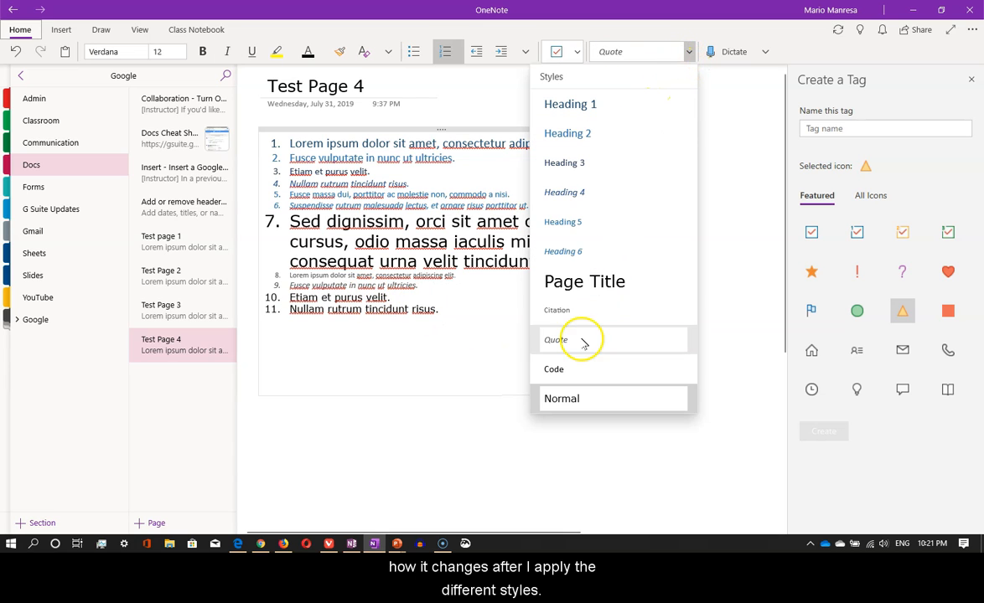
left_click(563, 399)
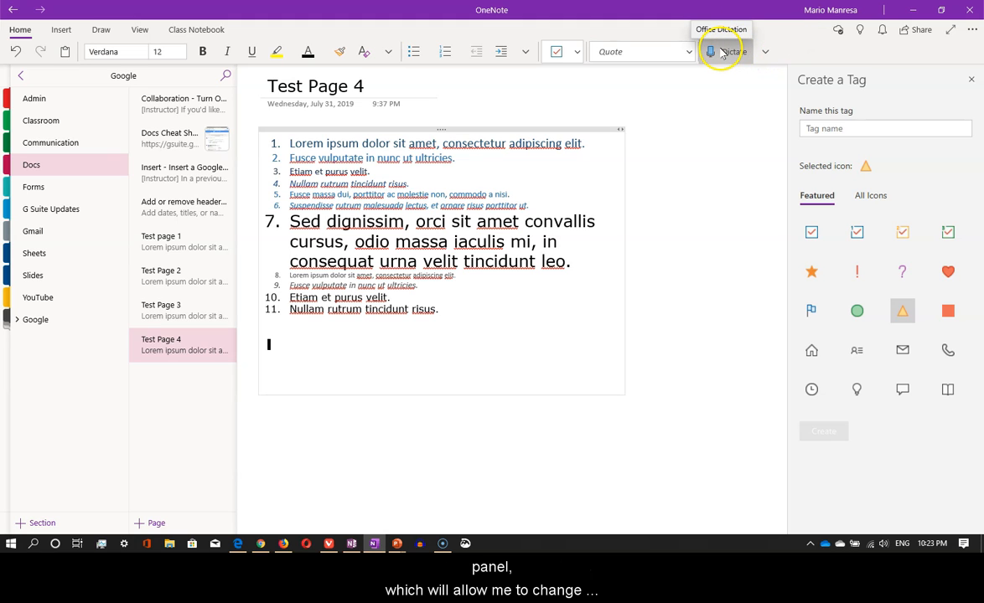
- View the available dictation languages without changing the language, and try to start dictation on Test Page 4
left_click(763, 51)
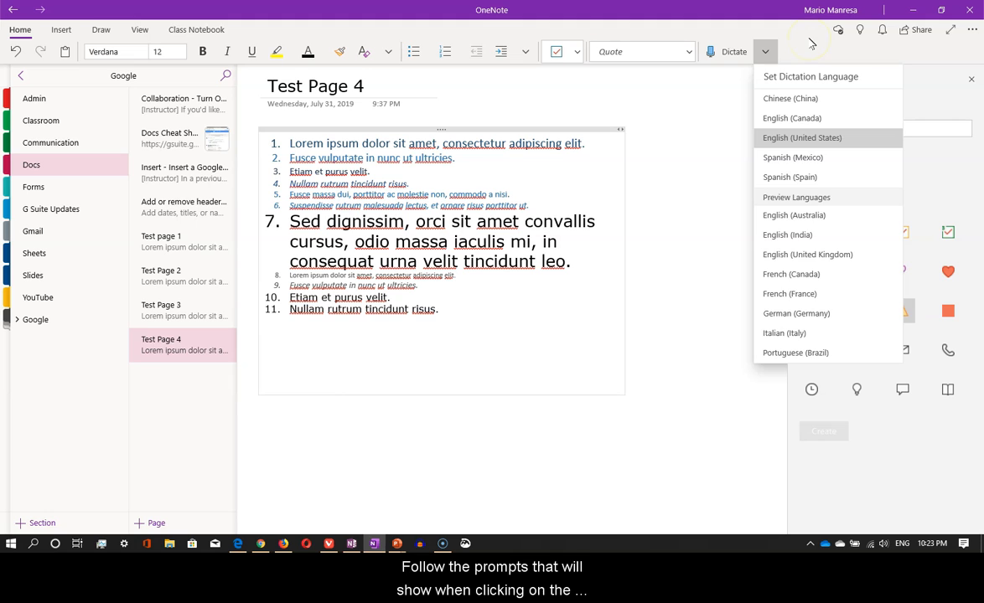
left_click(752, 44)
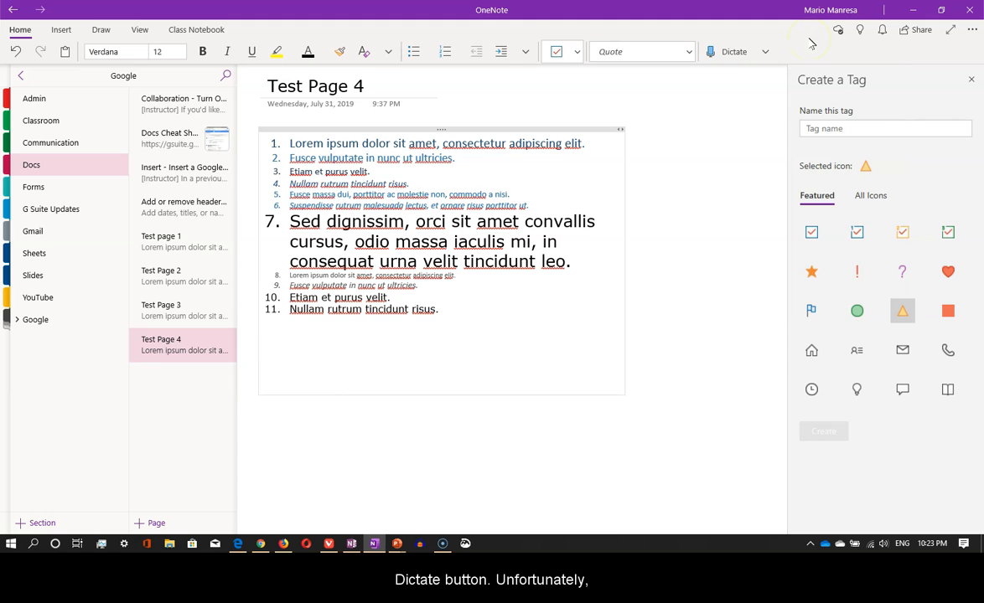
left_click(734, 52)
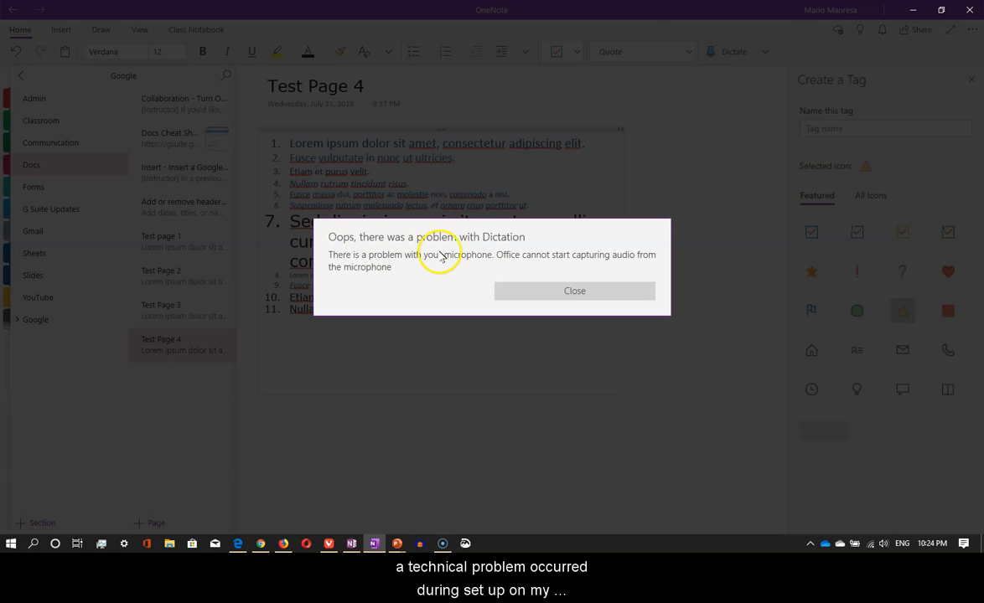
left_click(579, 292)
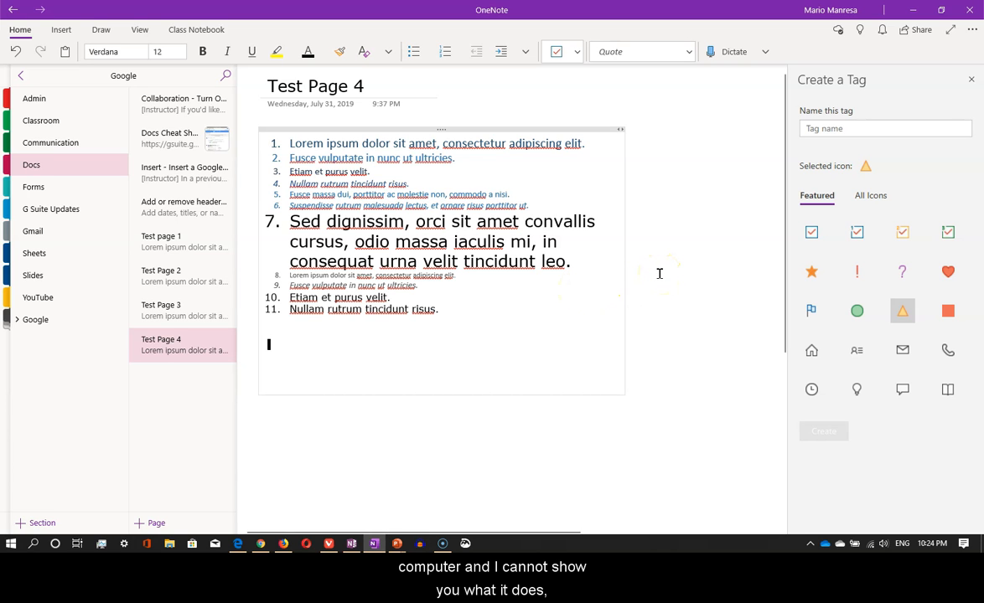